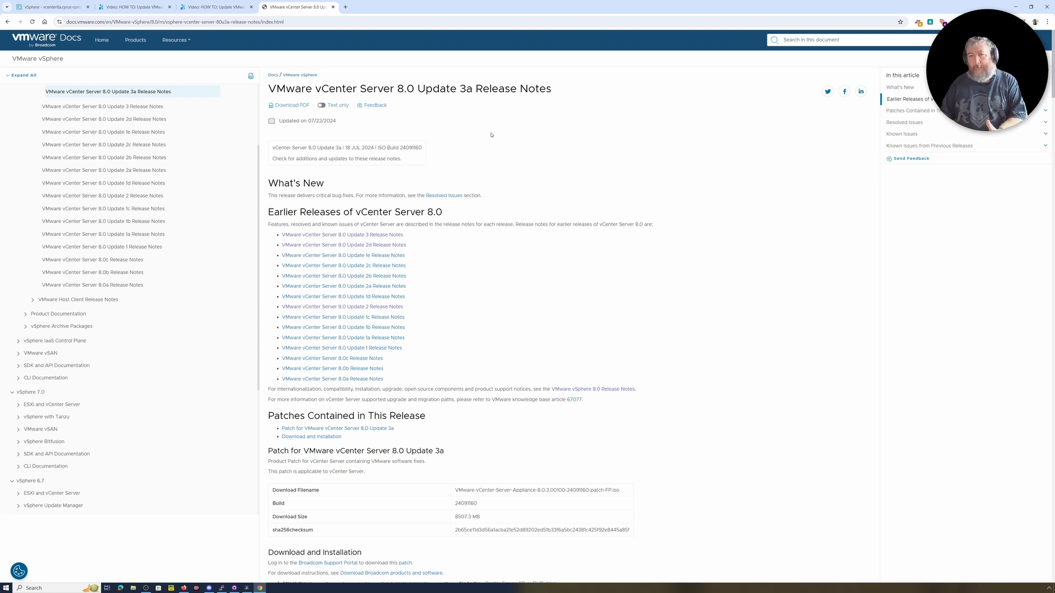
# Look at the two Experts Exchange how-to pages on updating vCenter Server with RDU and with the VAMI.
pyautogui.click(129, 7)
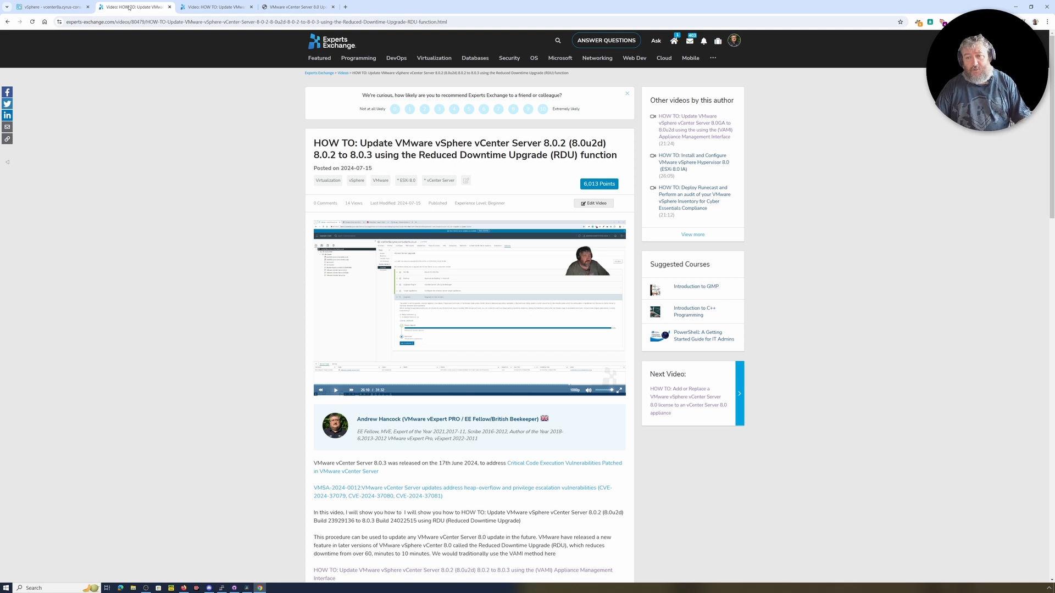
pyautogui.click(214, 11)
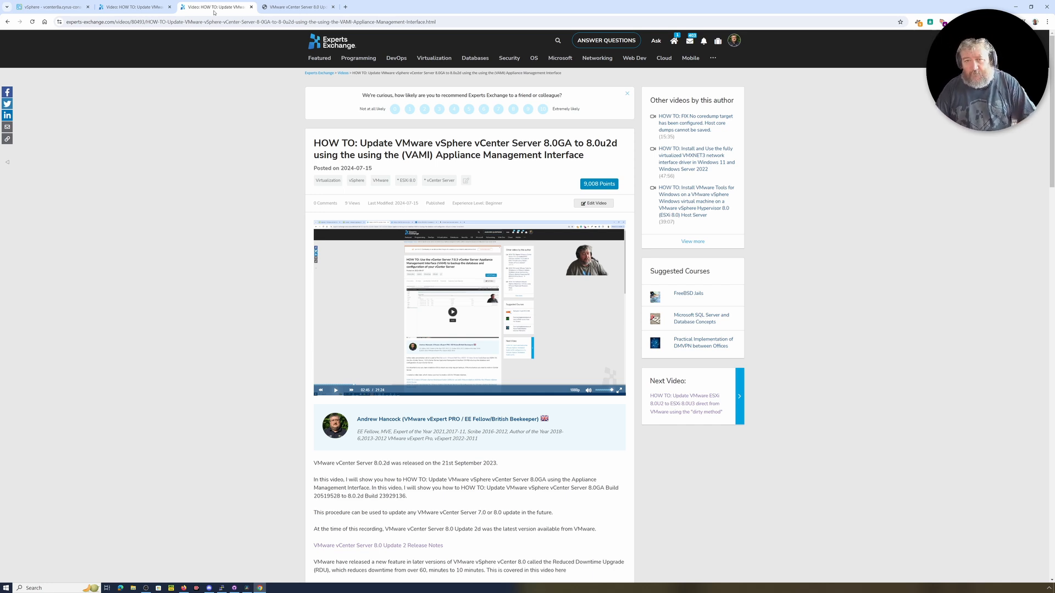
# Switch back to the vSphere Client, open the vCenter Server's available updates and complete the upgrade's ISO file stage.
pyautogui.click(58, 8)
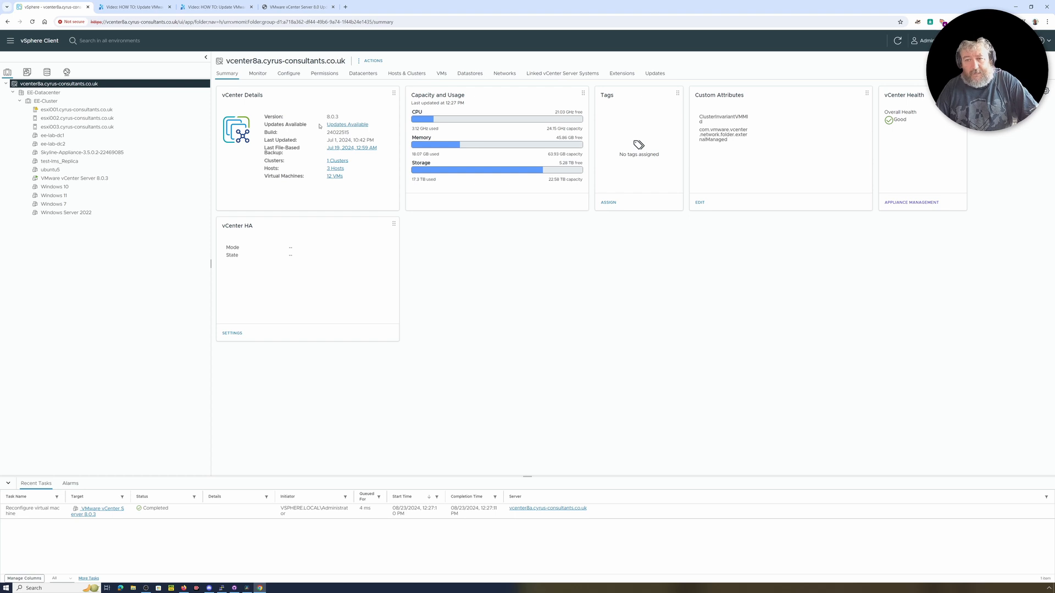
pyautogui.click(355, 125)
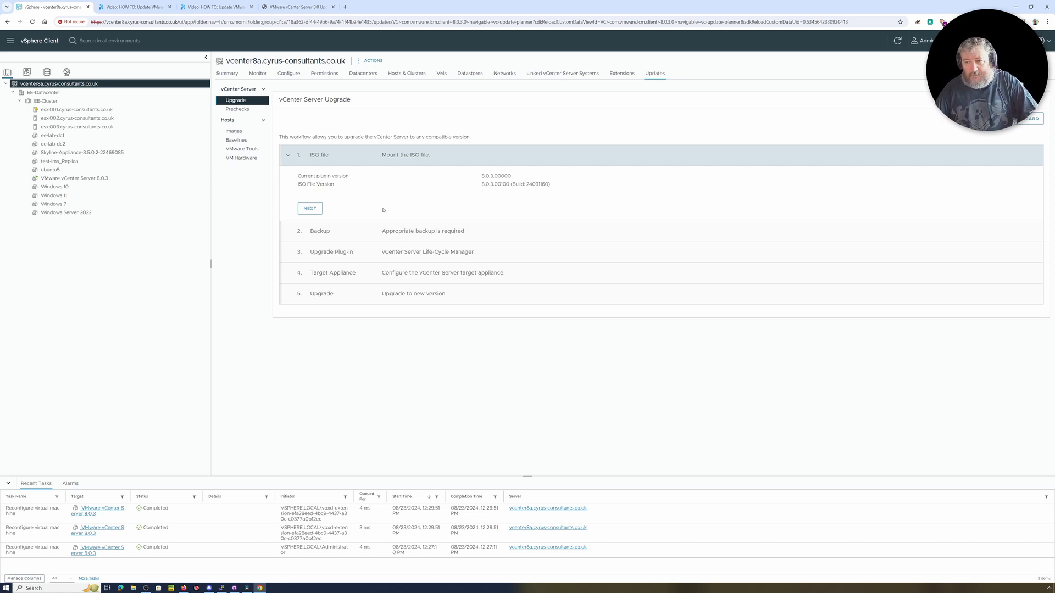
pyautogui.click(310, 209)
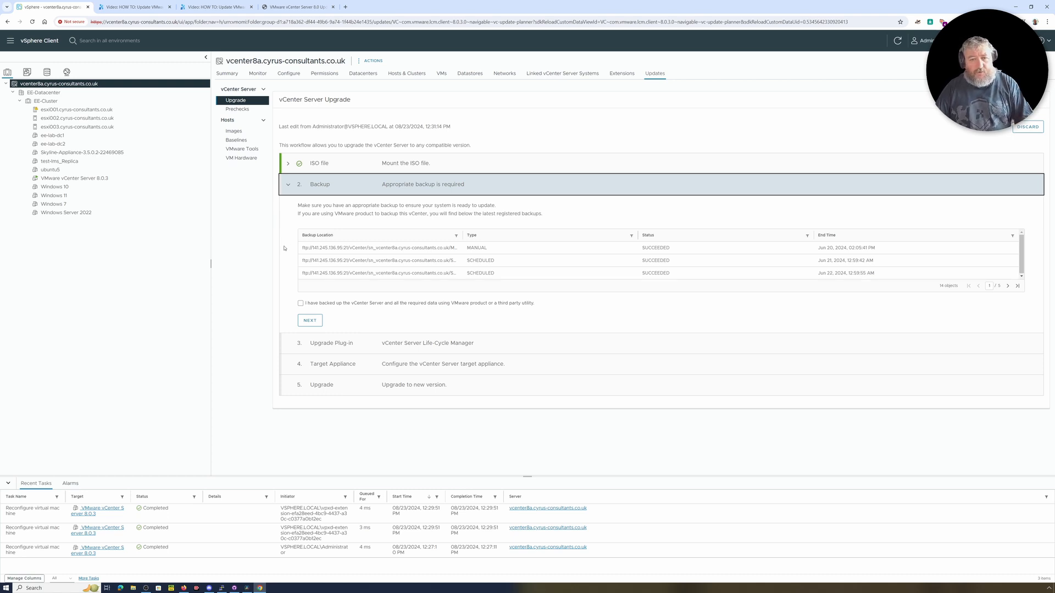
# Take a snapshot of the VMware vCenter Server 8.0.3 virtual machine without including its memory.
pyautogui.rightClick(84, 181)
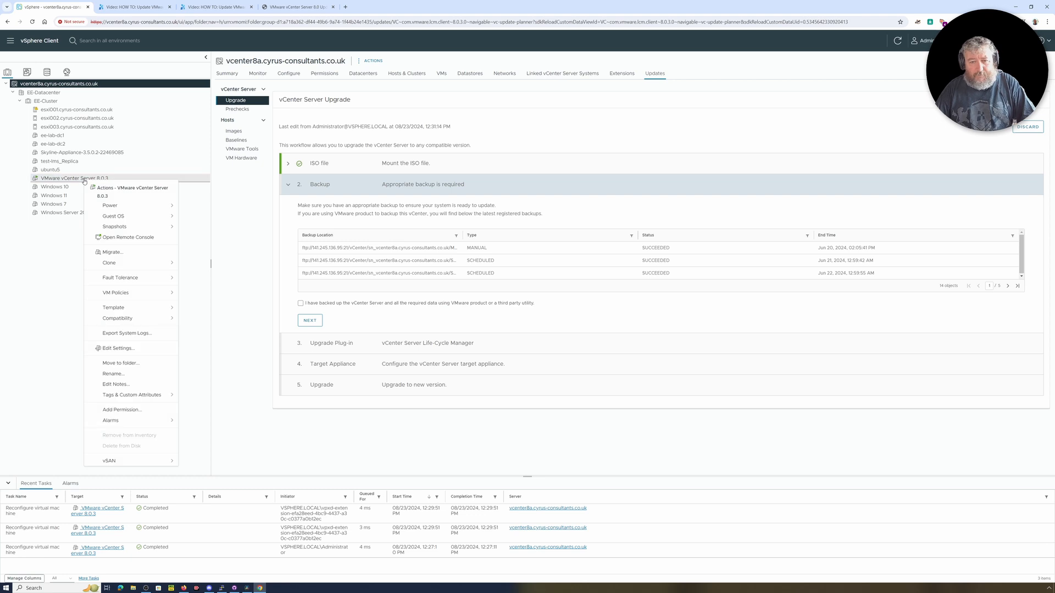
pyautogui.moveTo(124, 228)
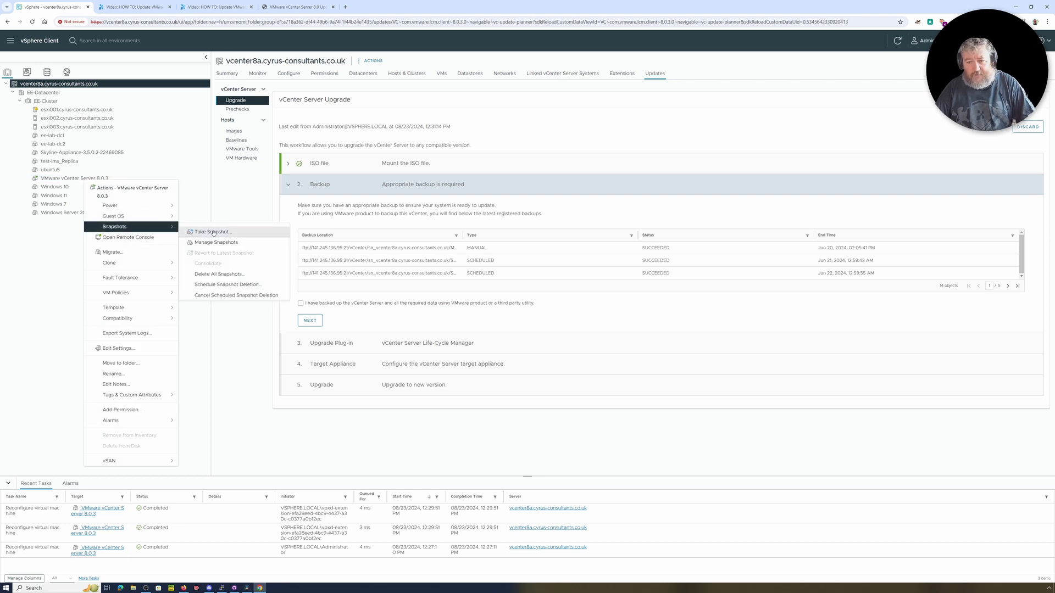
pyautogui.click(213, 231)
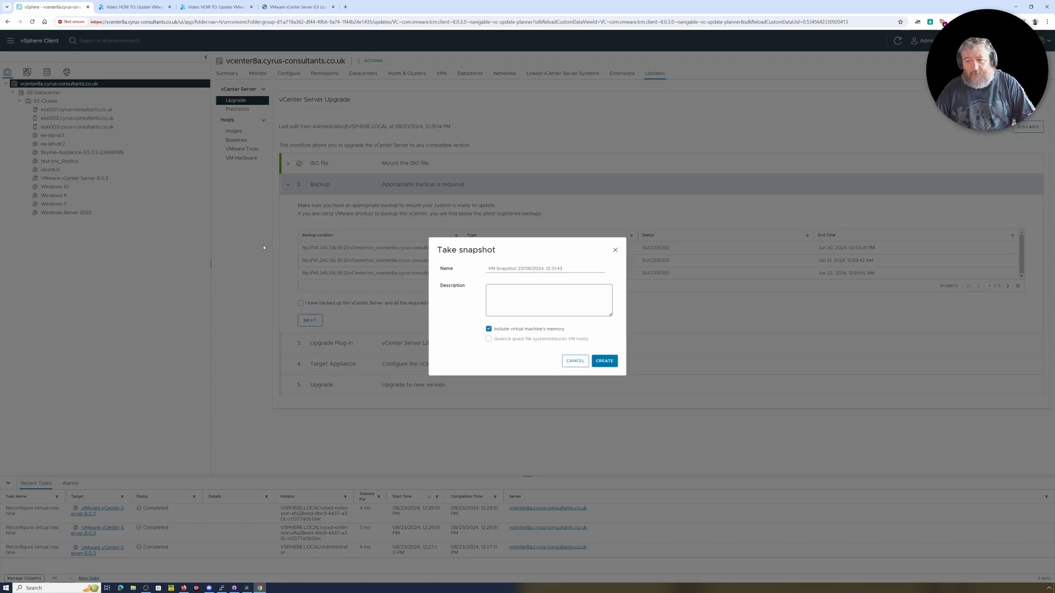
pyautogui.click(489, 329)
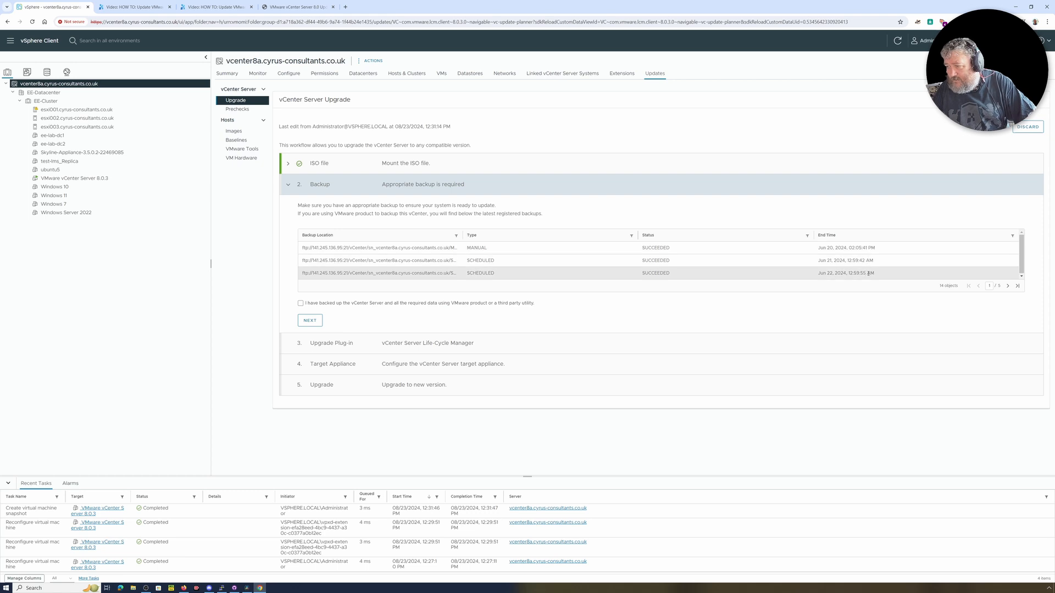
# Review the registered backups, then acknowledge that the vCenter Server has been backed up and complete the Backup stage.
pyautogui.click(1009, 286)
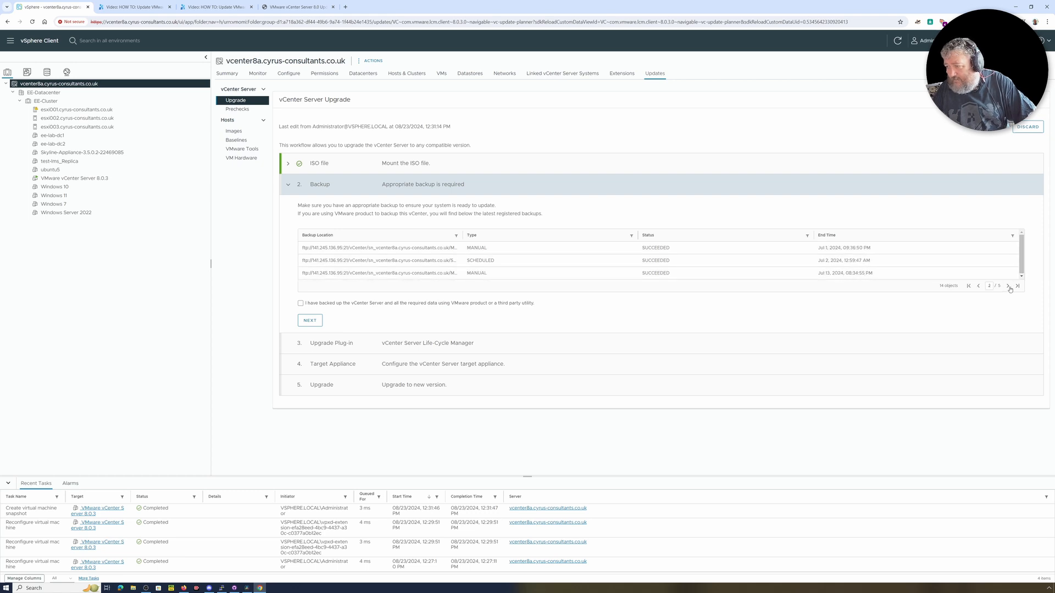
pyautogui.click(1009, 287)
pyautogui.click(1008, 287)
pyautogui.click(1008, 286)
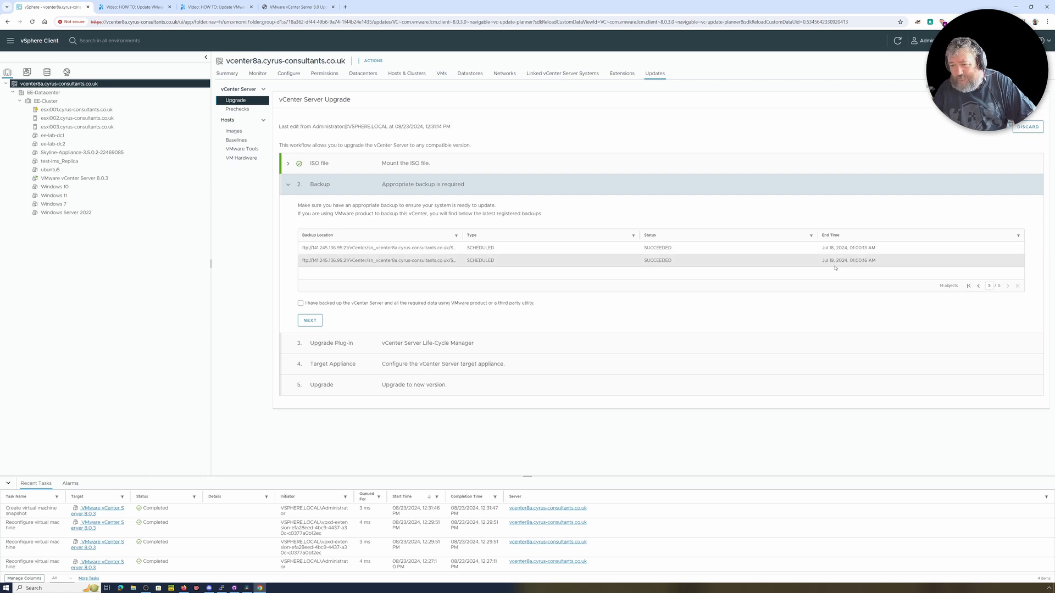
pyautogui.click(970, 286)
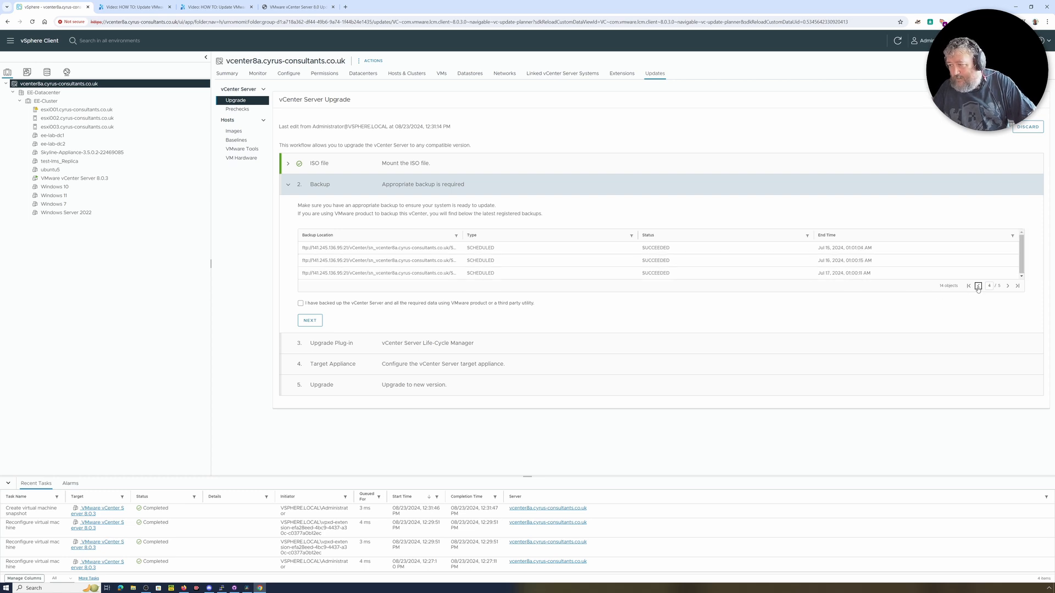
pyautogui.click(326, 306)
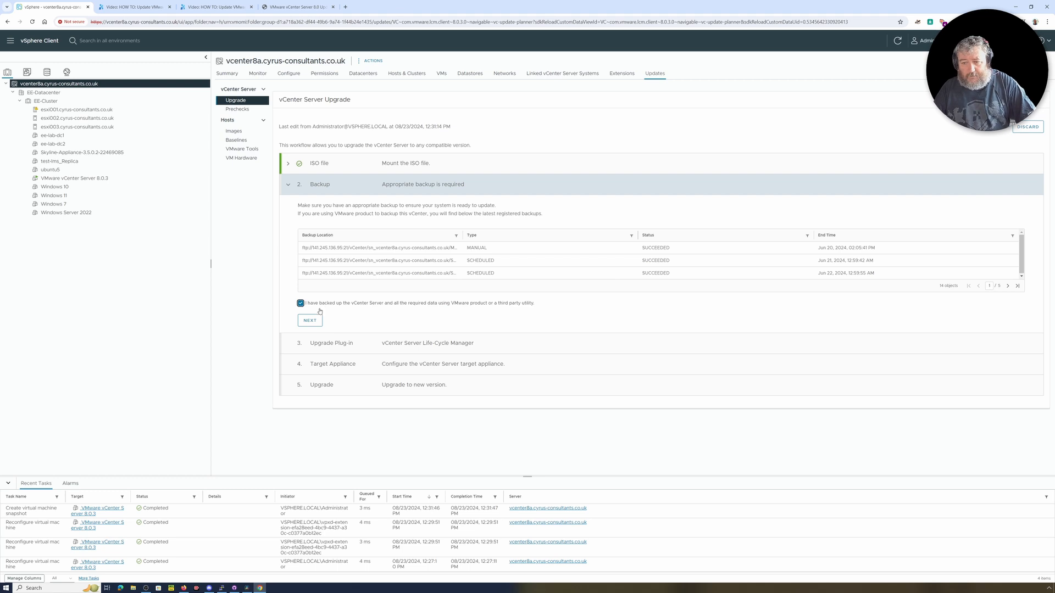
pyautogui.click(318, 324)
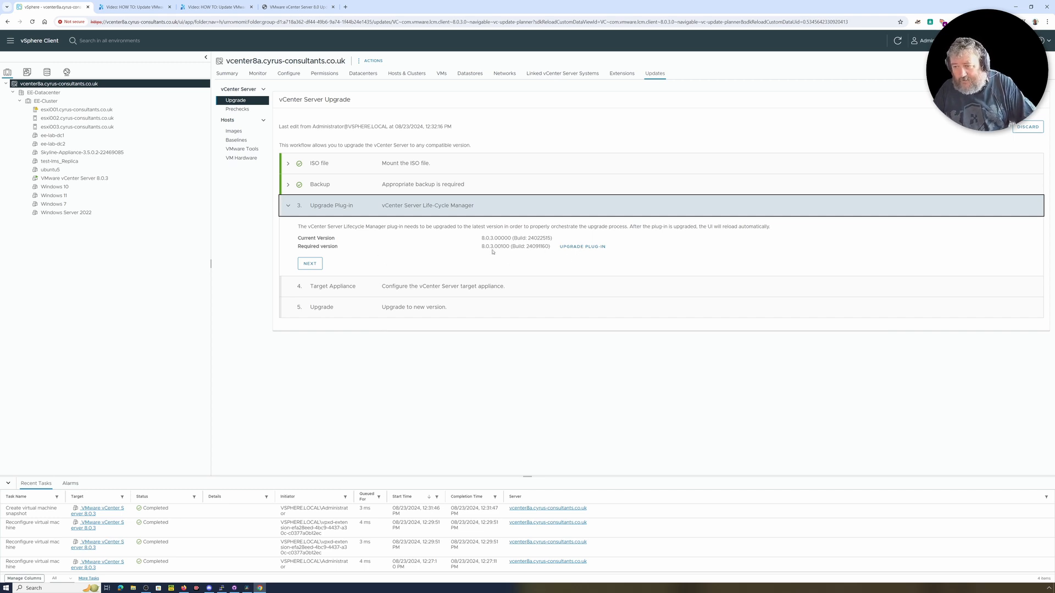
# Upgrade the vCenter Server Life-Cycle Manager plug-in to 8.0.3.00100 and check the backup activity in vCenter Server Management.
pyautogui.click(582, 247)
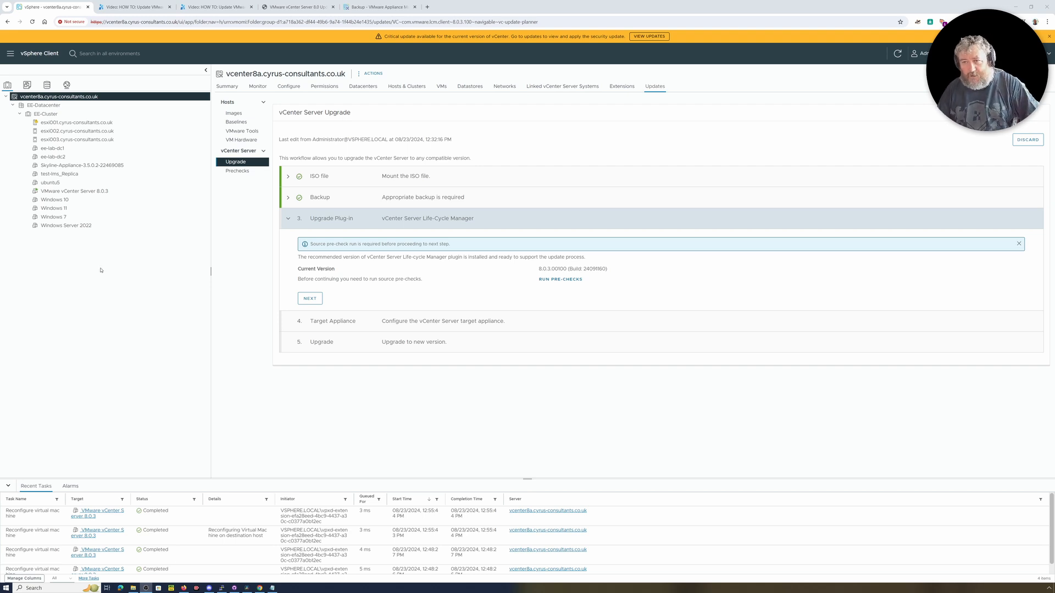
pyautogui.click(379, 8)
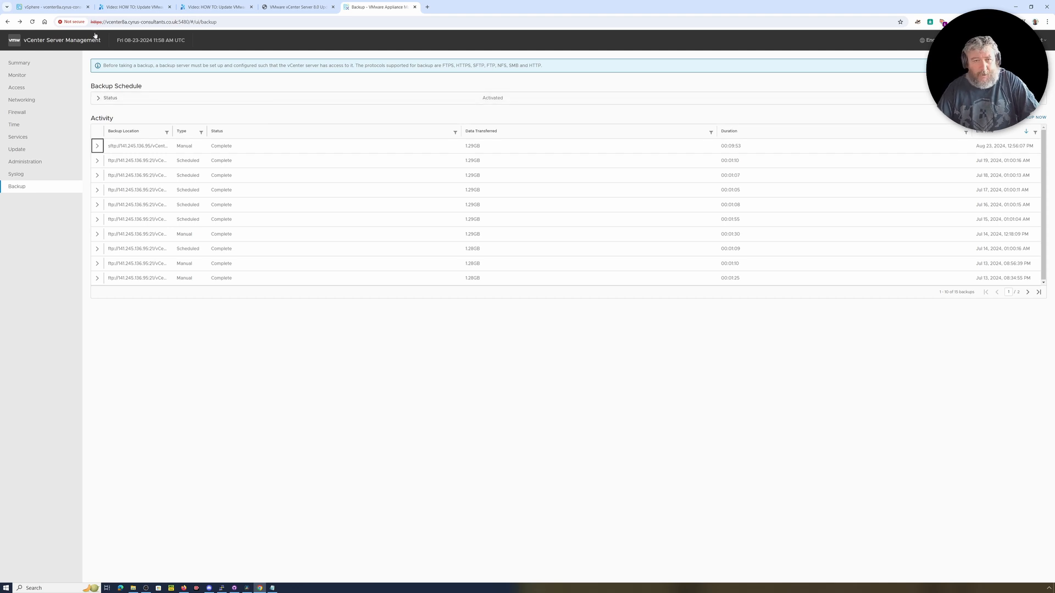
pyautogui.click(61, 11)
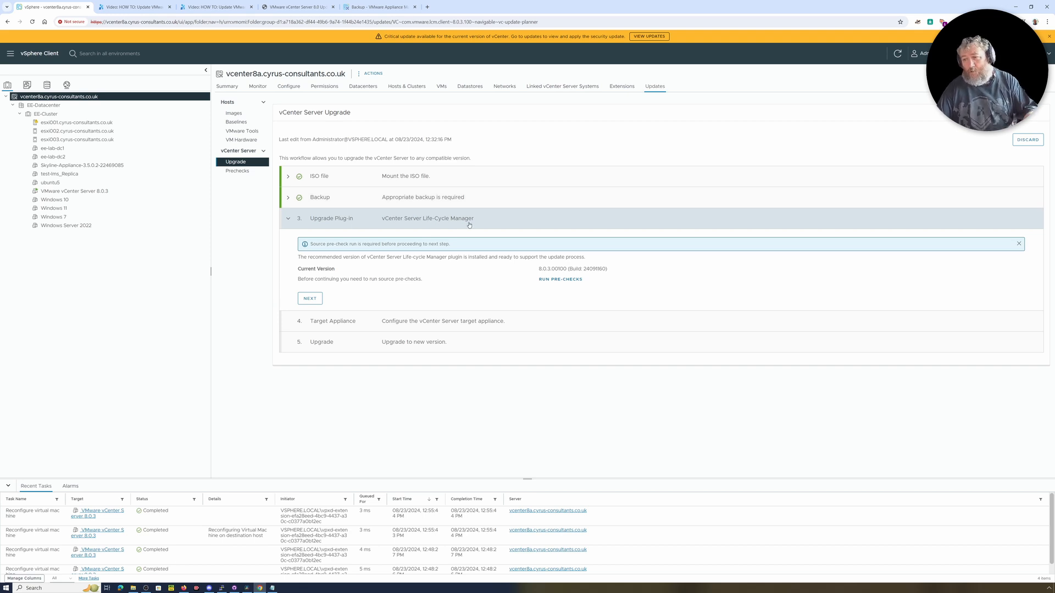
# Run the source pre-checks and complete the Upgrade Plug-in stage.
pyautogui.click(569, 281)
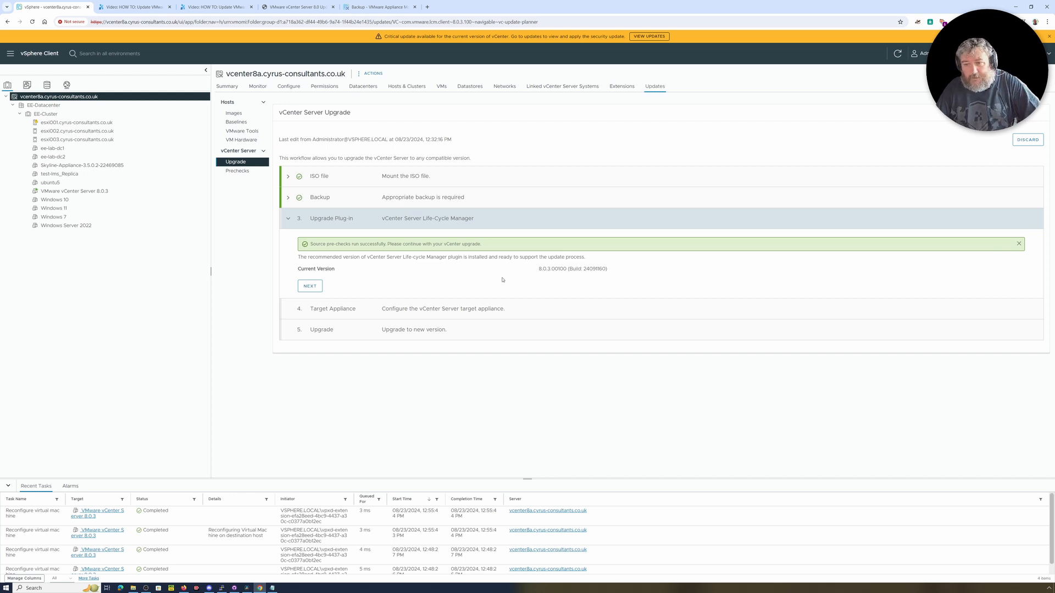
pyautogui.click(311, 289)
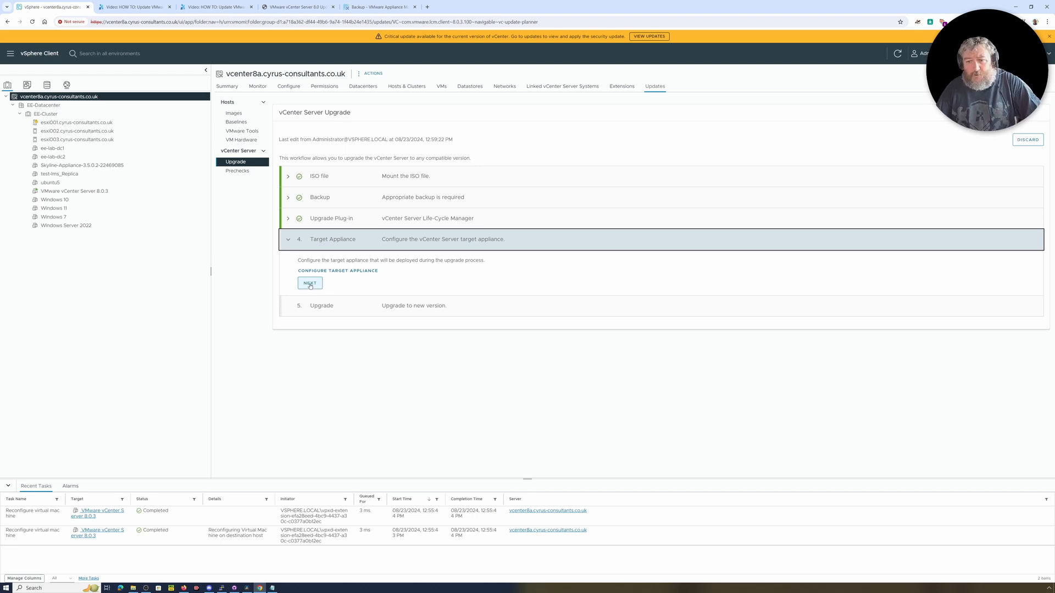
# In the target appliance configuration, accept the license agreement and keep participation in the Customer Experience Improvement Program.
pyautogui.click(310, 284)
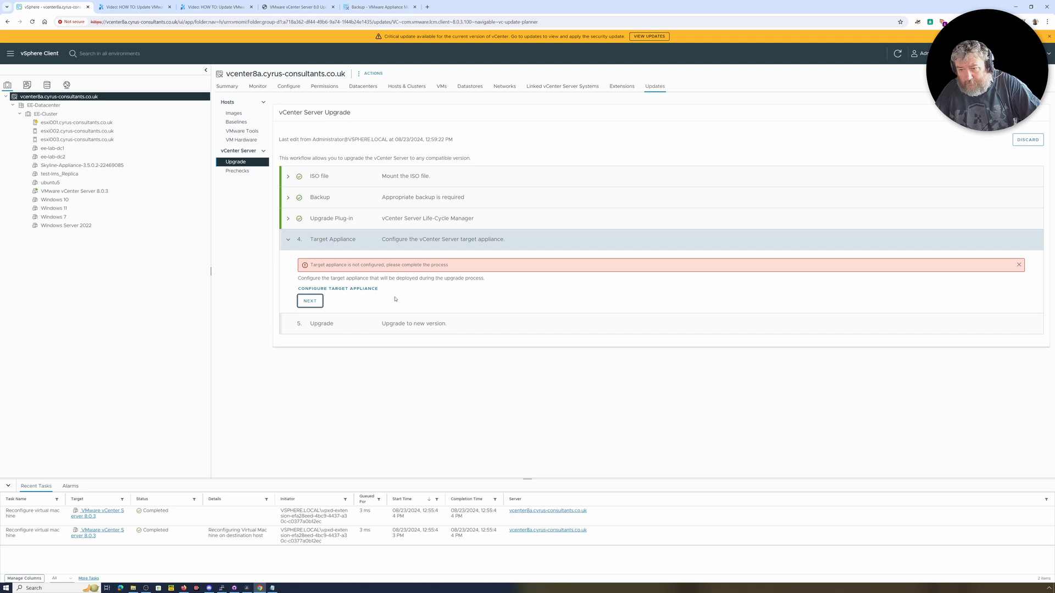
pyautogui.click(339, 289)
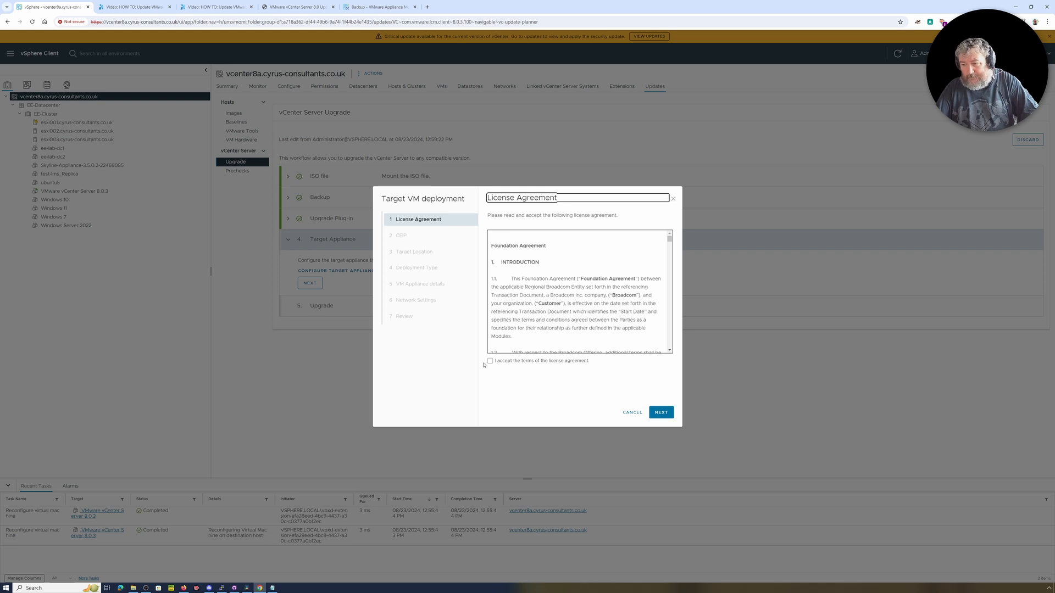
pyautogui.click(490, 361)
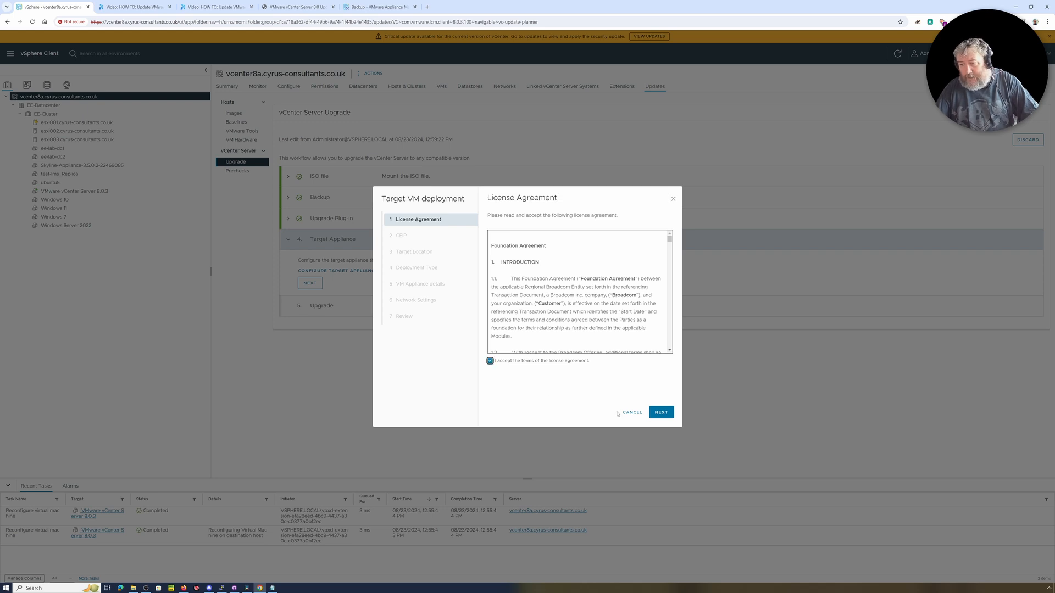
pyautogui.click(661, 412)
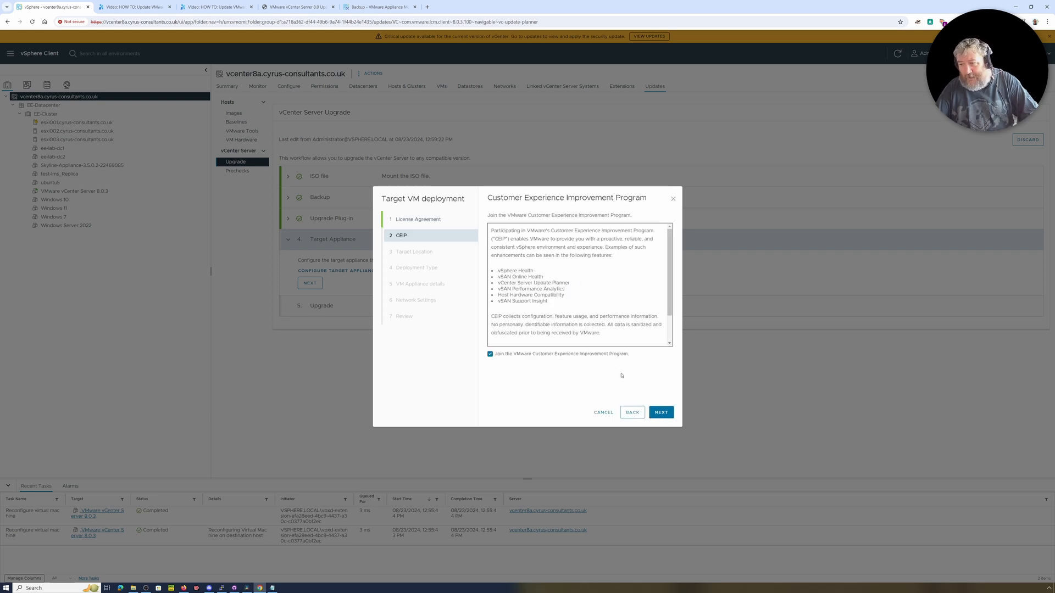
pyautogui.click(663, 413)
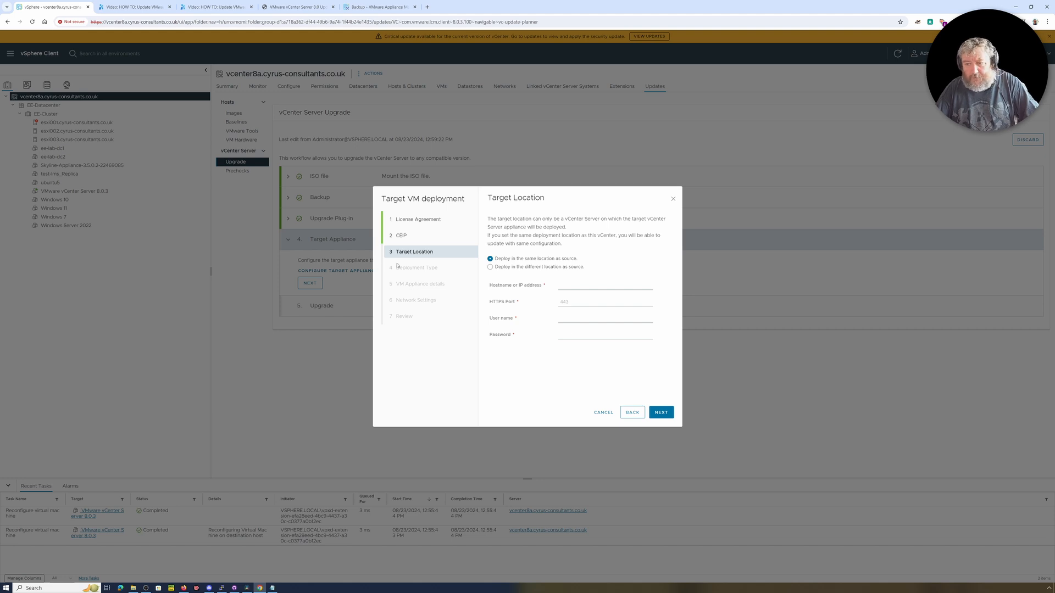
# Set deployment to a different location from the source, with host esxi002.cyrus-consultants.co.uk, user name root and the account password.
pyautogui.click(491, 268)
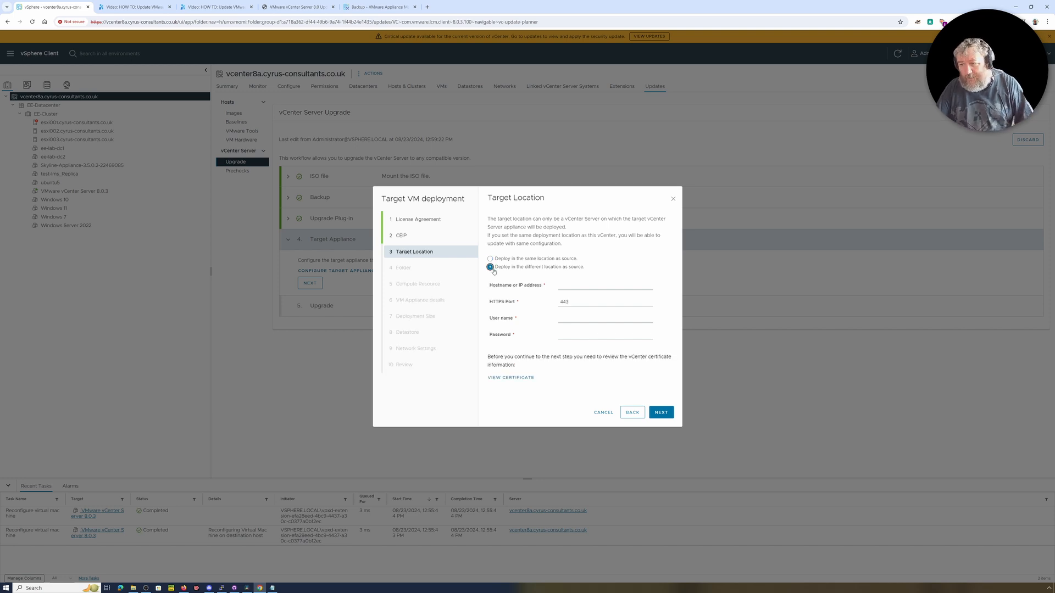
pyautogui.click(569, 285)
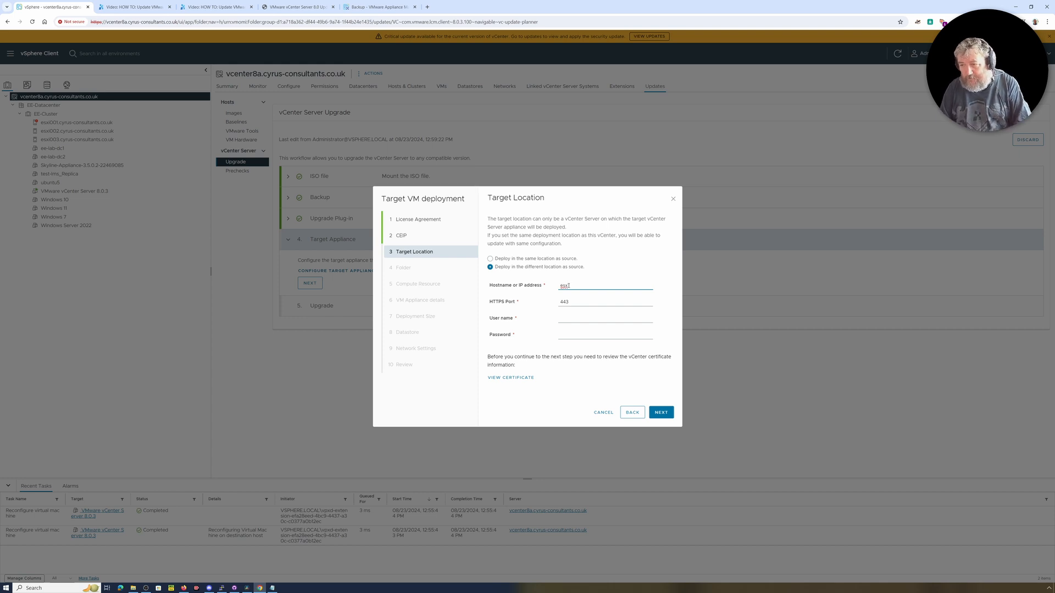
pyautogui.write('esxi0')
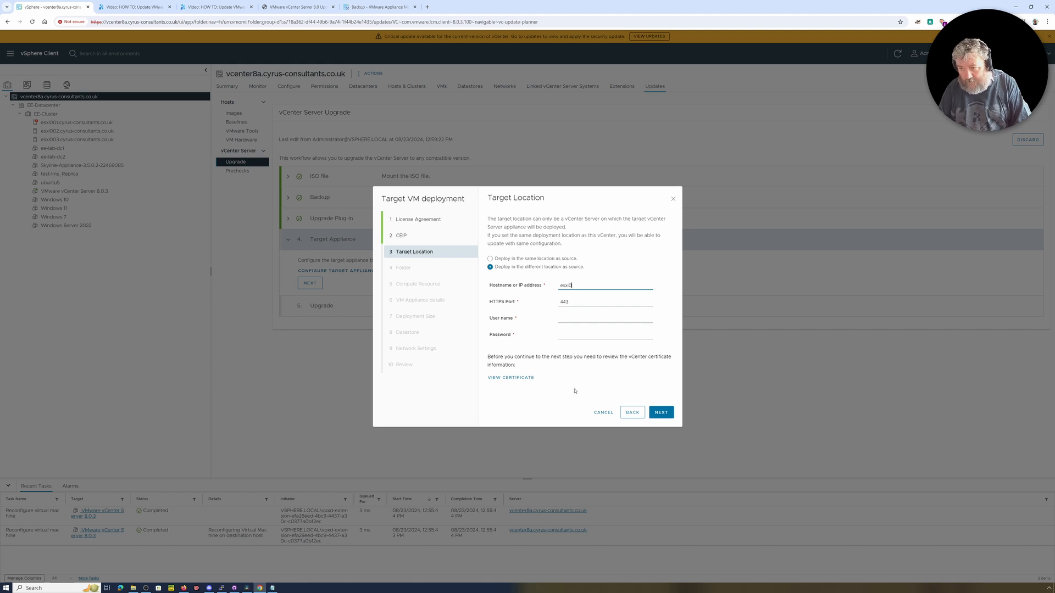
pyautogui.write('02.cy')
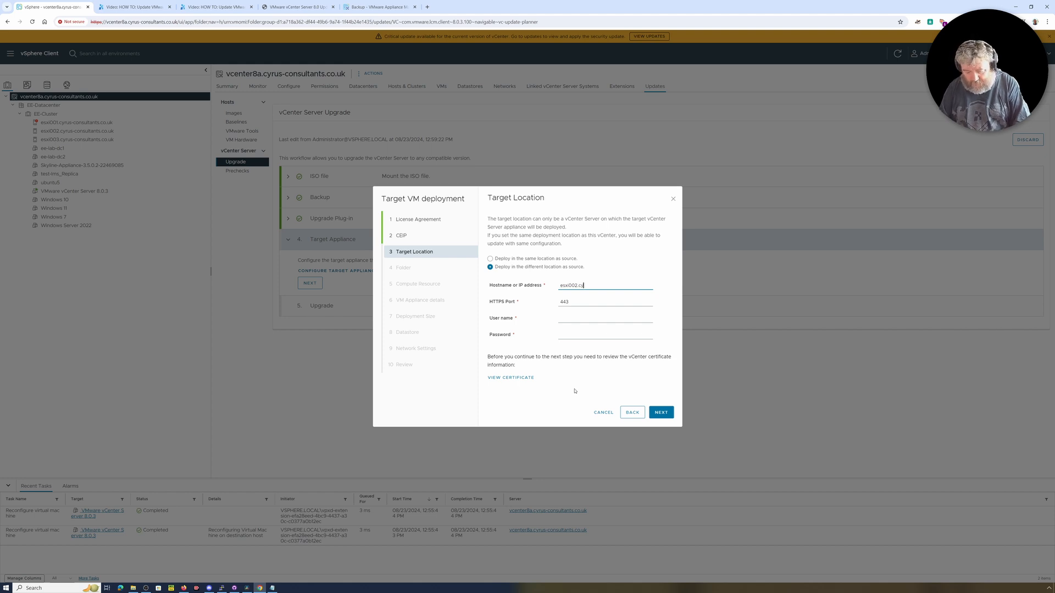
pyautogui.write('rus-consultants.co.uk')
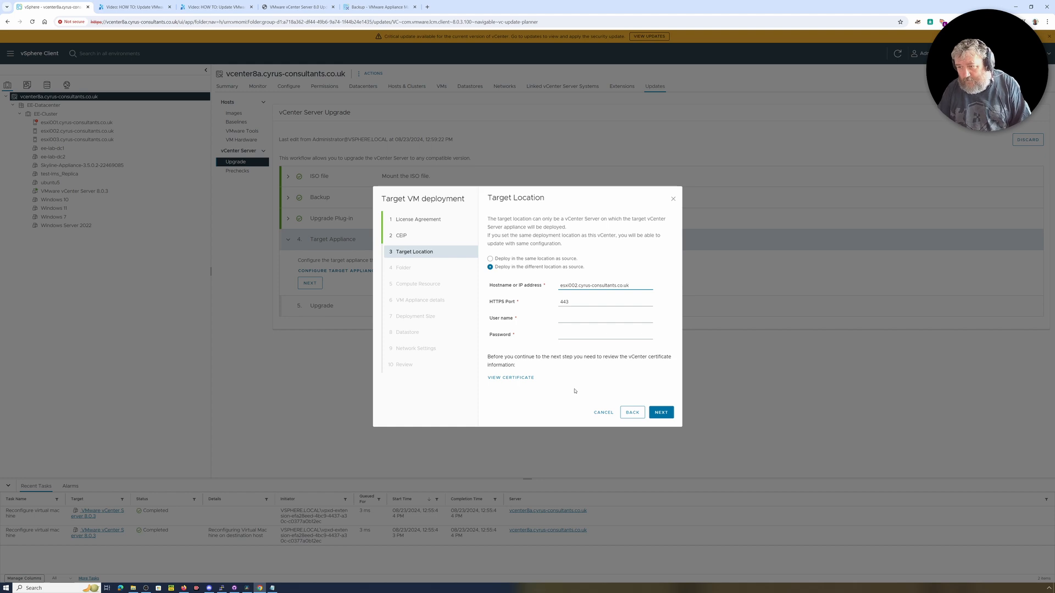
pyautogui.click(573, 317)
pyautogui.write('root')
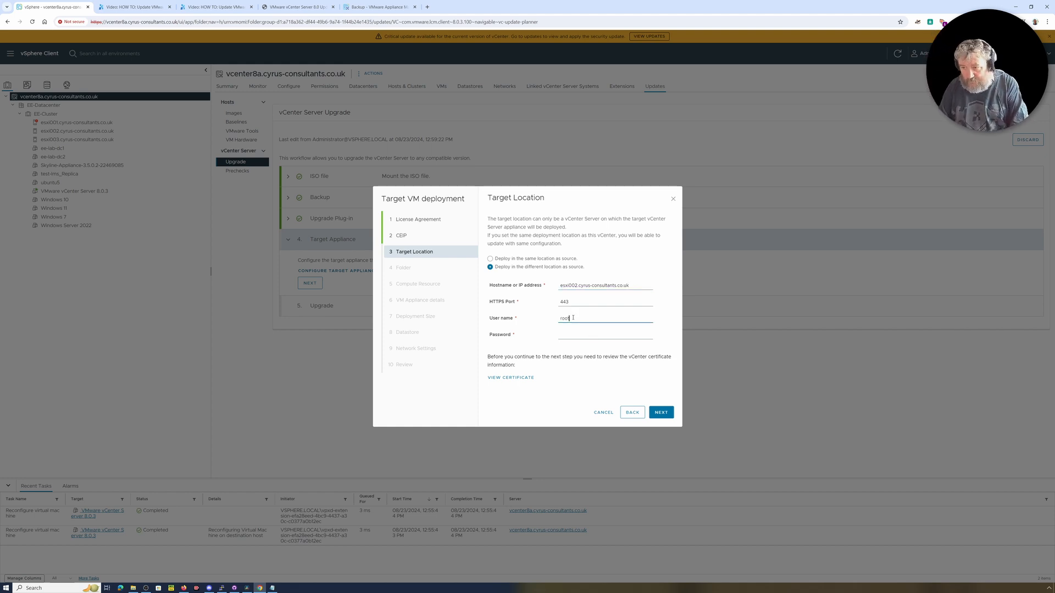
pyautogui.press('Tab')
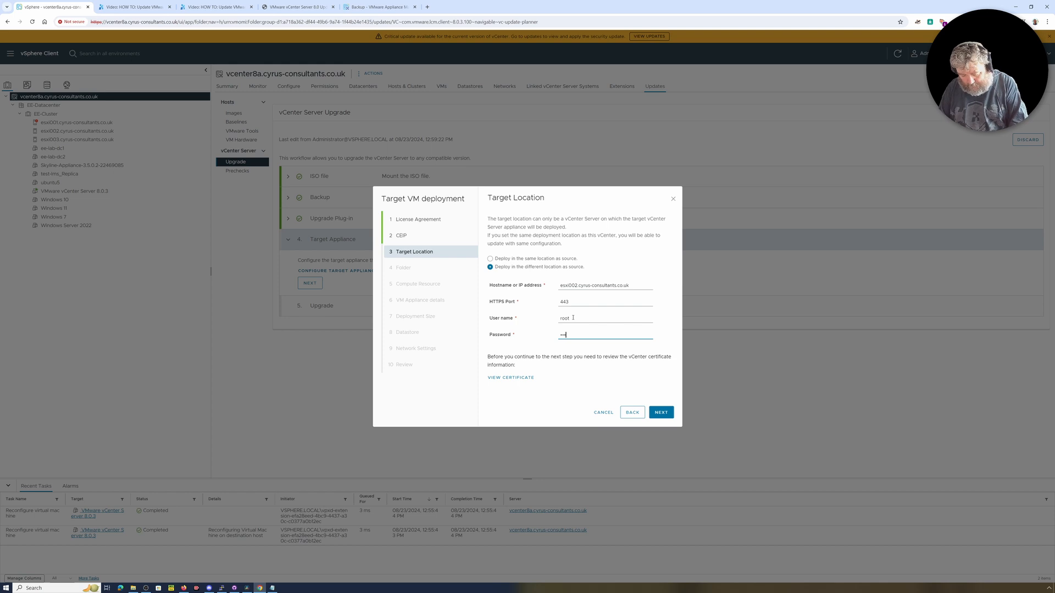
pyautogui.write('•••••••••••')
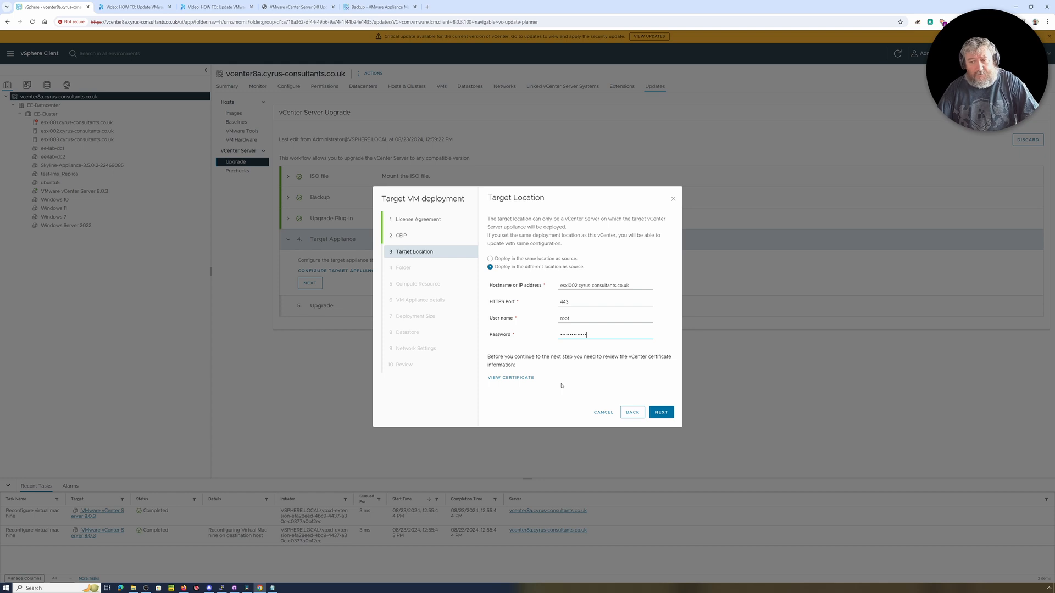
# Try to proceed with the ESXi host as target location by viewing its certificate information.
pyautogui.click(667, 416)
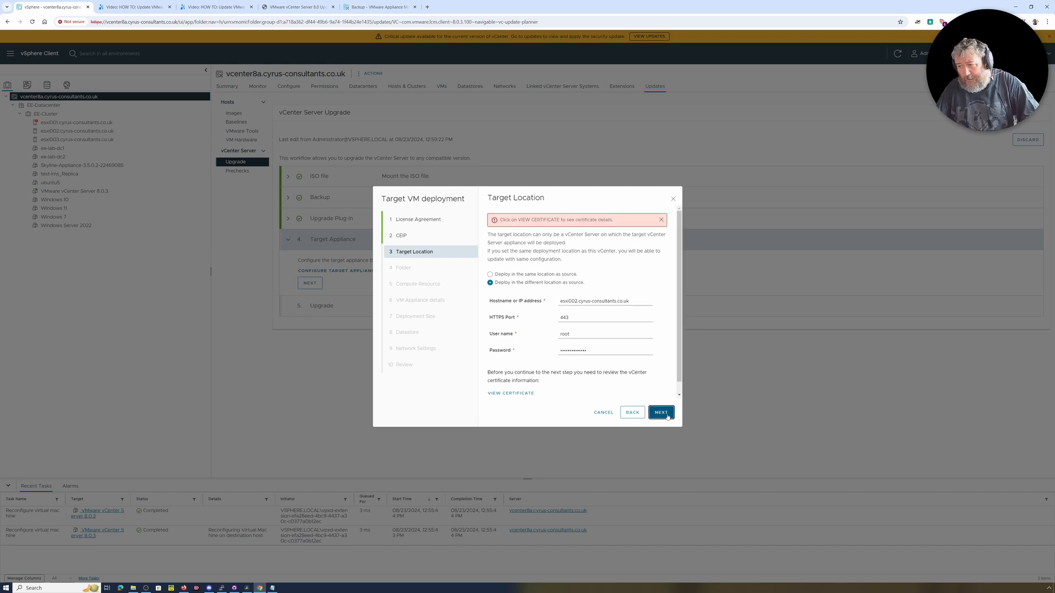
pyautogui.click(515, 394)
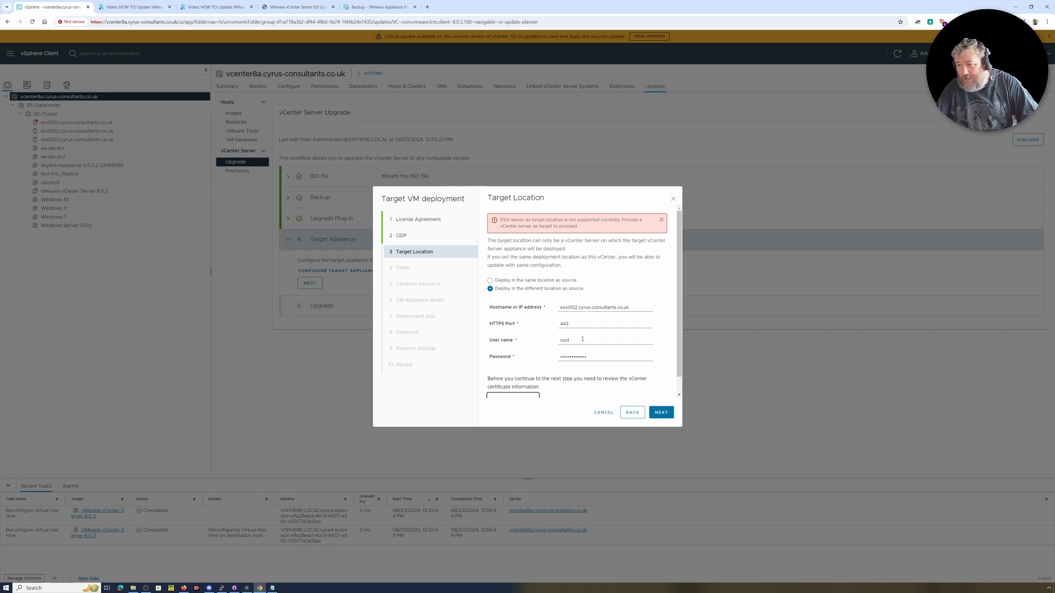
pyautogui.scroll(-1, 582, 339)
pyautogui.scroll(1, 552, 362)
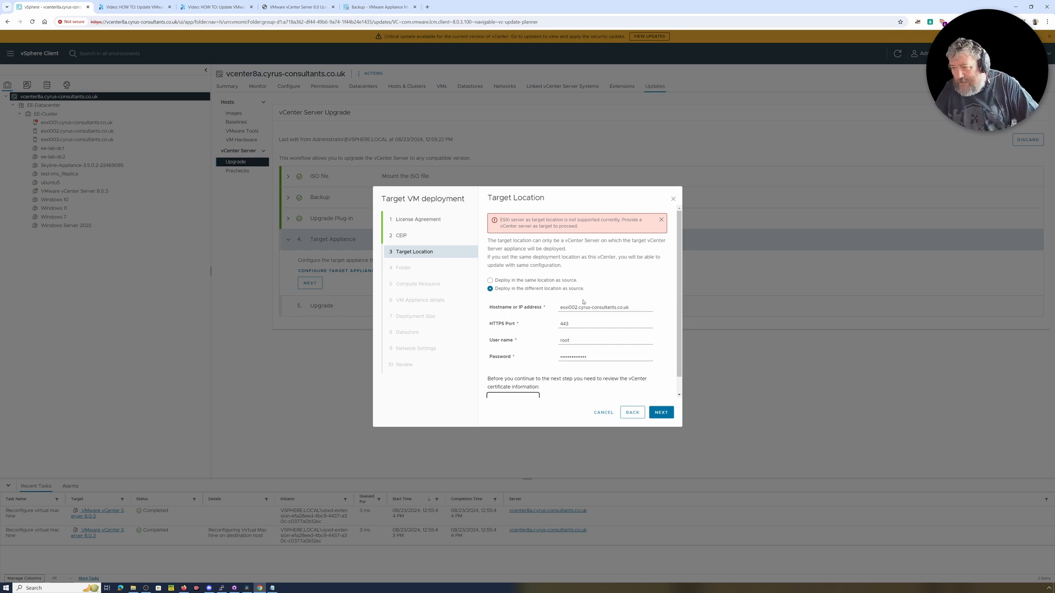
# Try deploying in the same location as the source and examine the retrieved configuration on the deployment type page.
pyautogui.click(553, 281)
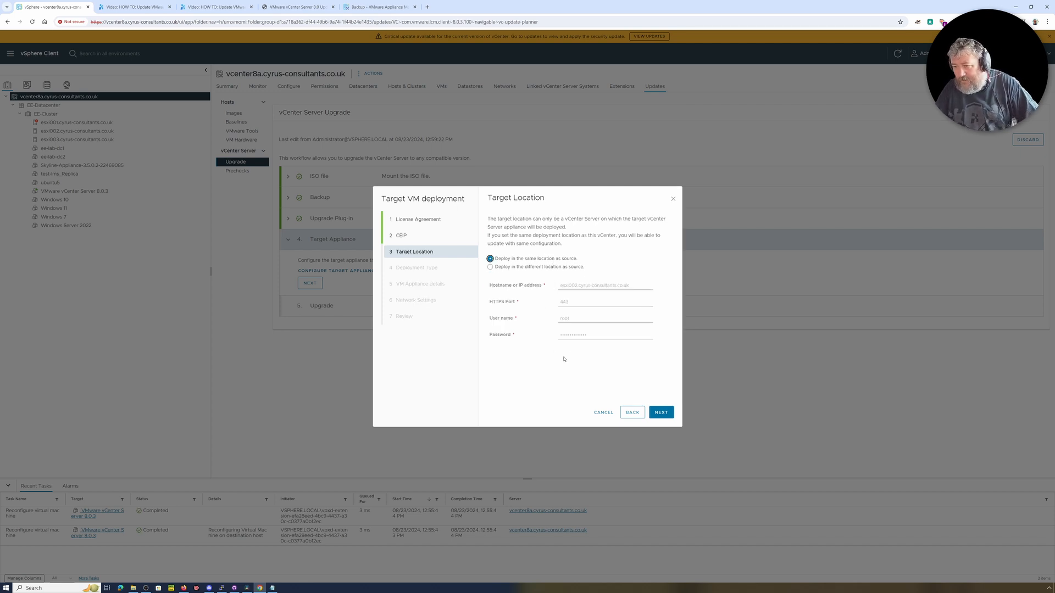
pyautogui.click(662, 413)
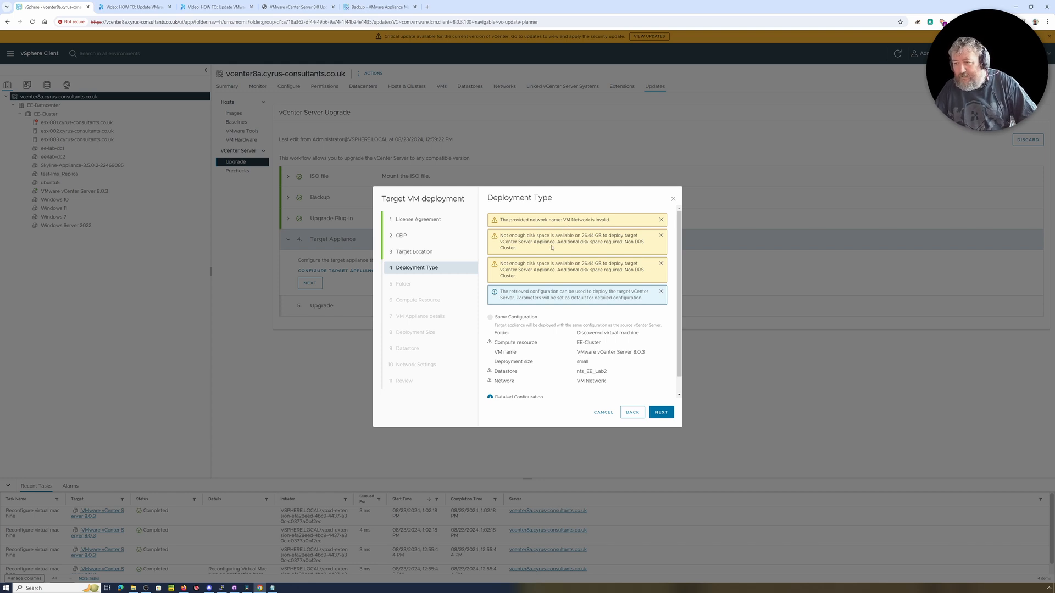
pyautogui.scroll(-1, 554, 362)
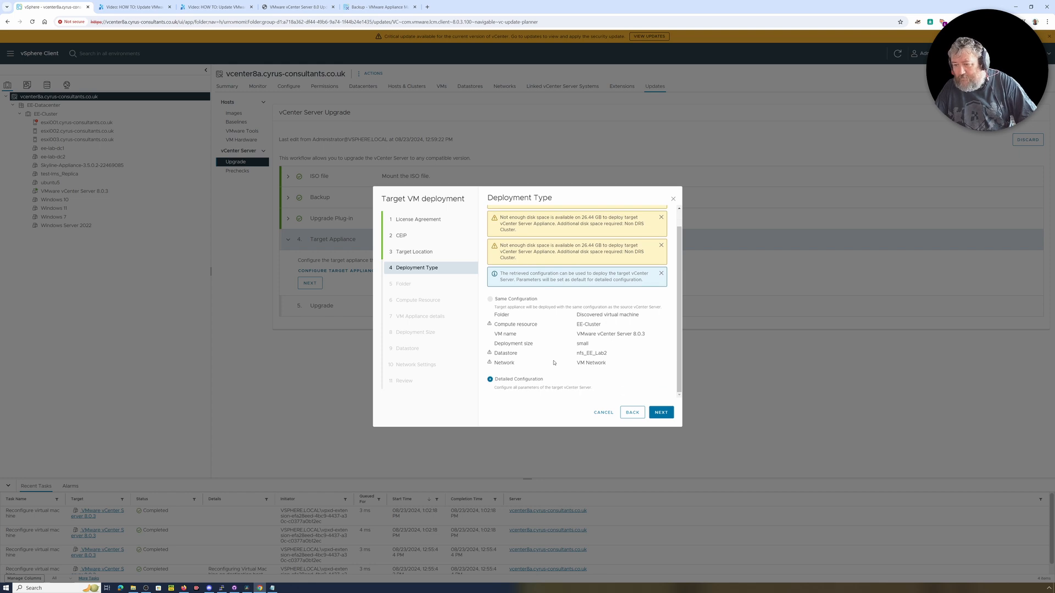
pyautogui.scroll(1, 553, 362)
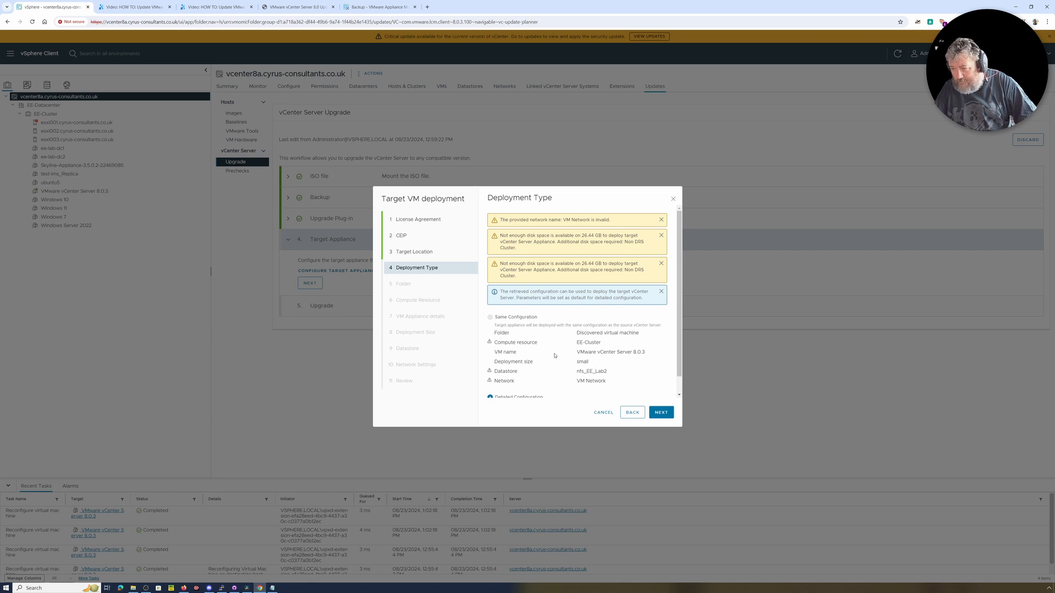
pyautogui.scroll(-1, 554, 355)
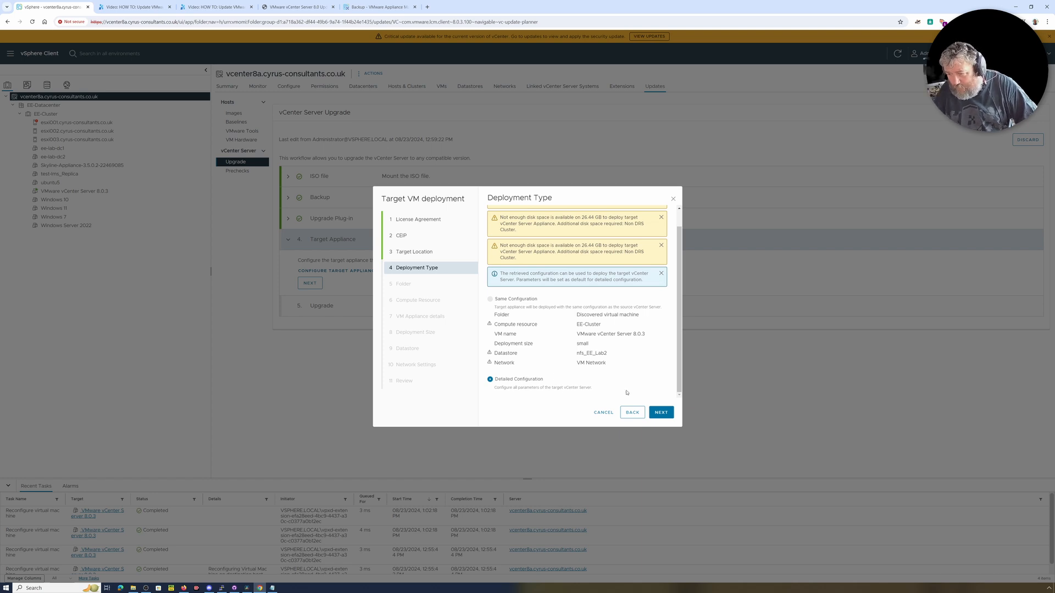
pyautogui.click(538, 385)
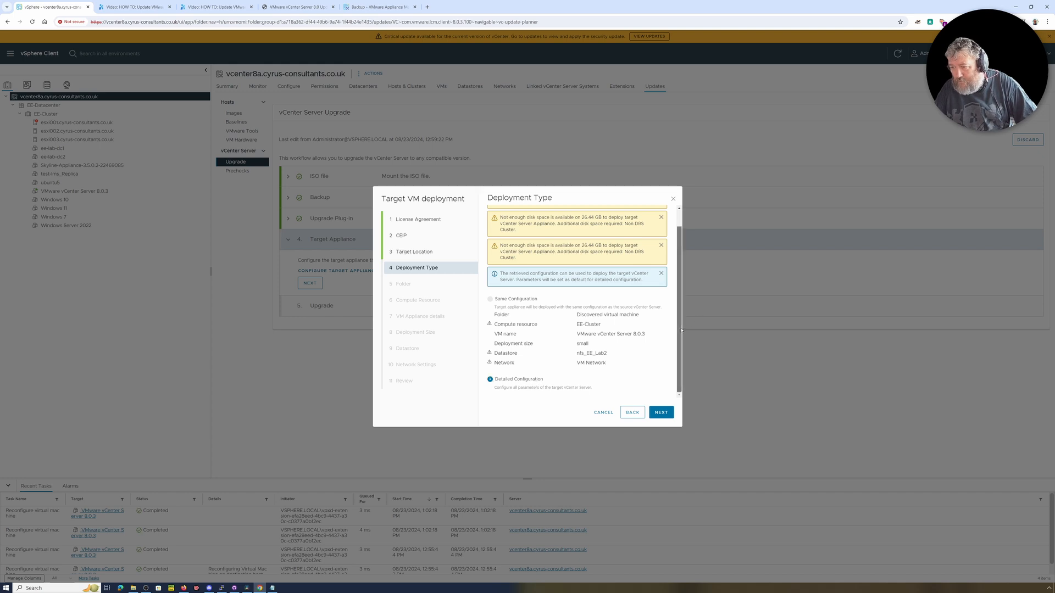
pyautogui.scroll(1, 680, 308)
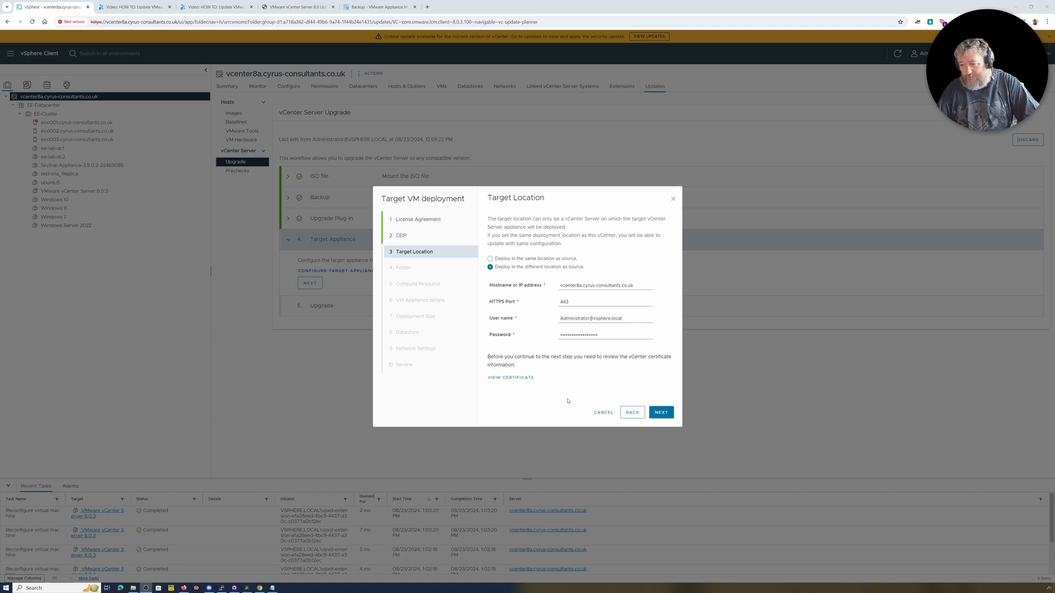
# View and accept the certificate information of target vCenter Server vcenter8a.cyrus-consultants.co.uk and proceed past the target location.
pyautogui.click(522, 380)
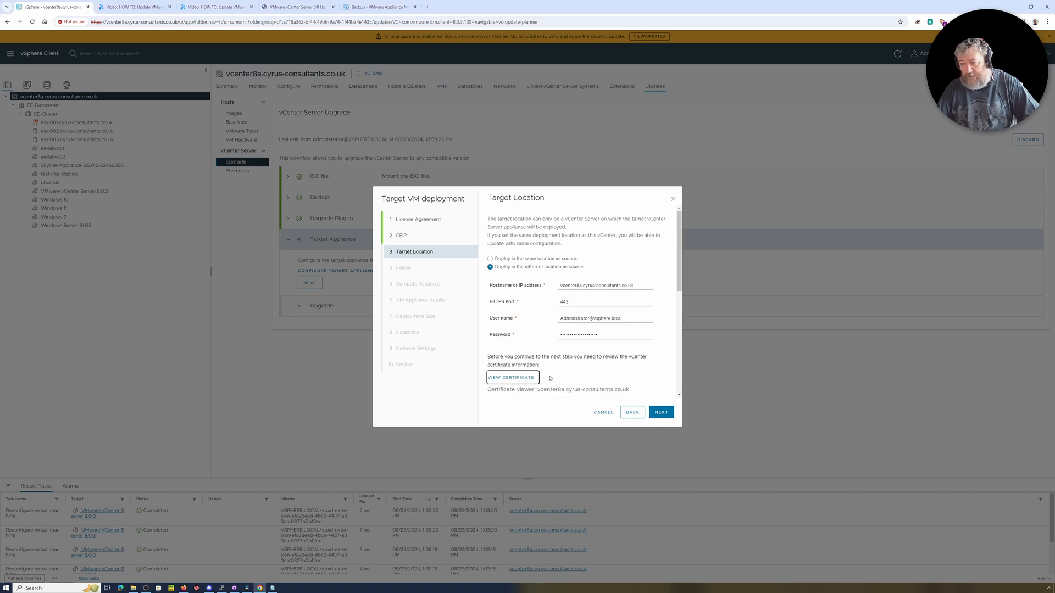
pyautogui.scroll(-5, 550, 379)
pyautogui.click(490, 386)
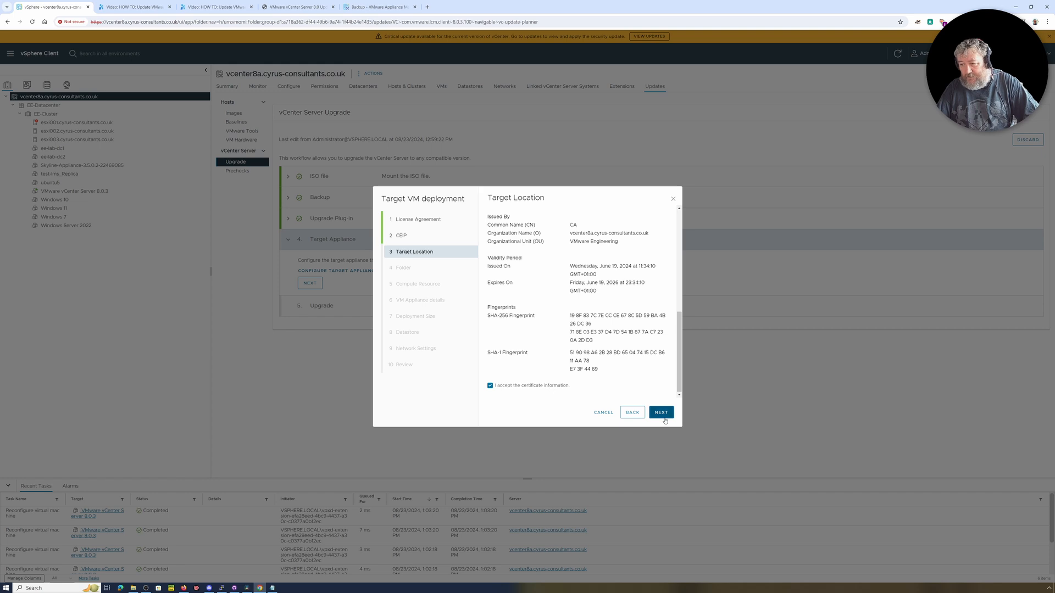
pyautogui.click(664, 419)
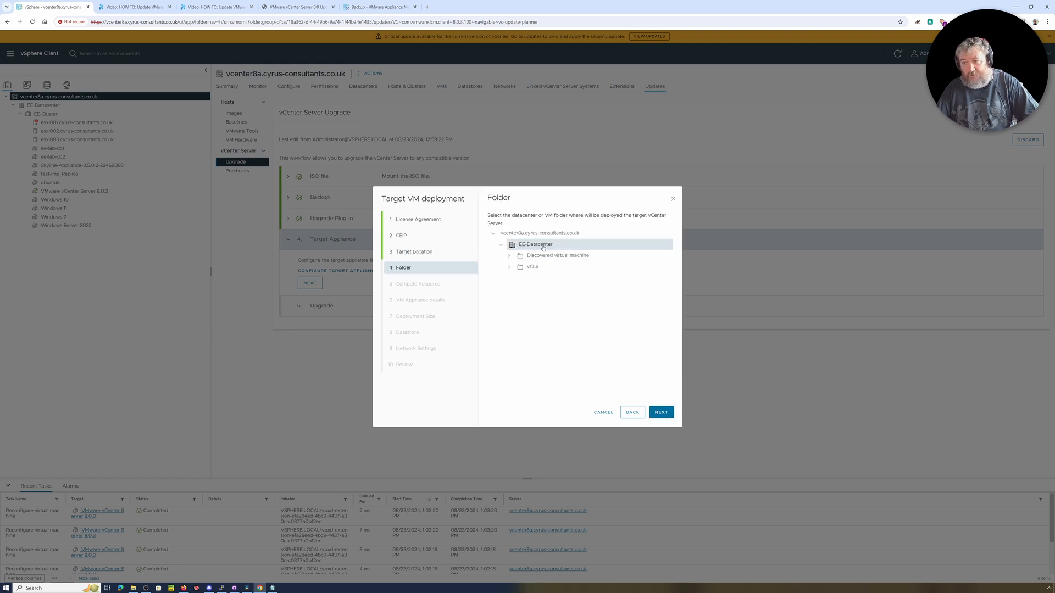
# Confirm EE-Datacenter as the deployment folder and select host esxi002.cyrus-consultants.co.uk in EE-Cluster as the compute resource.
pyautogui.click(661, 412)
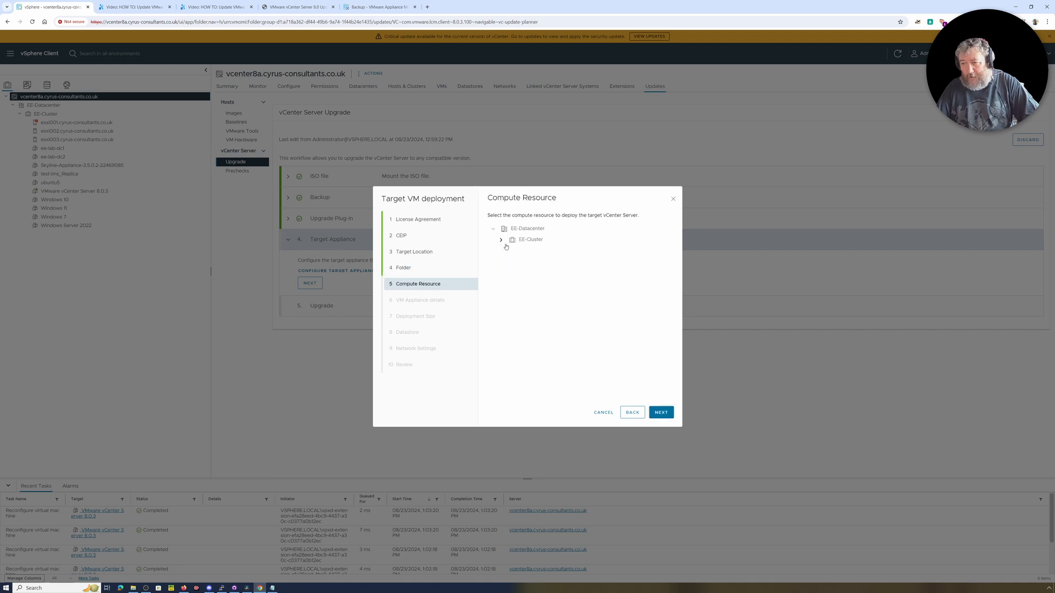
pyautogui.click(501, 240)
pyautogui.click(542, 254)
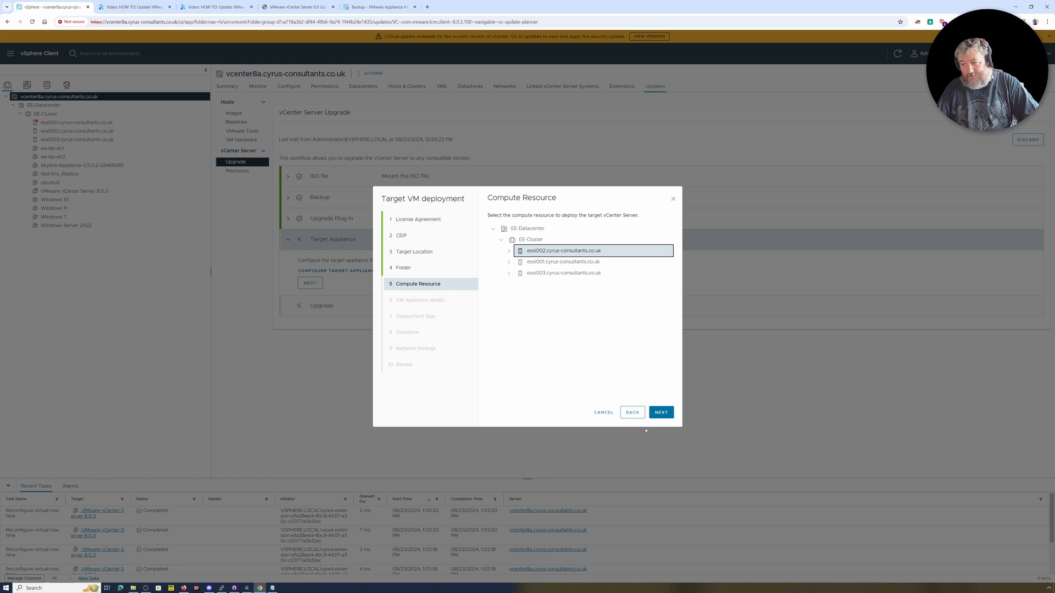
pyautogui.click(662, 414)
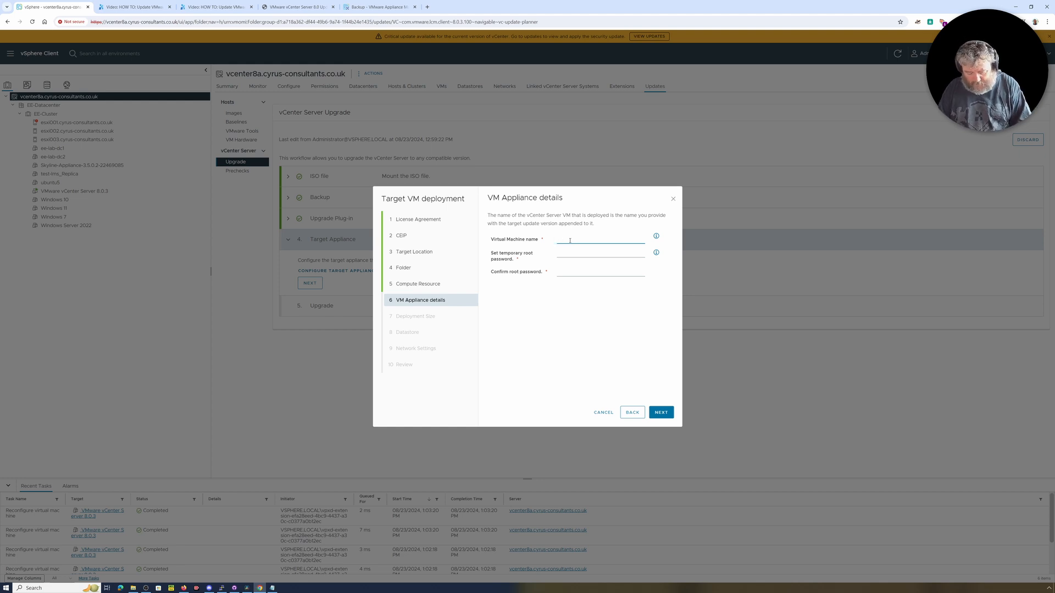
# Name the target virtual machine VMware vCenter Server 8.0.3a in the appliance details.
pyautogui.write('VMware')
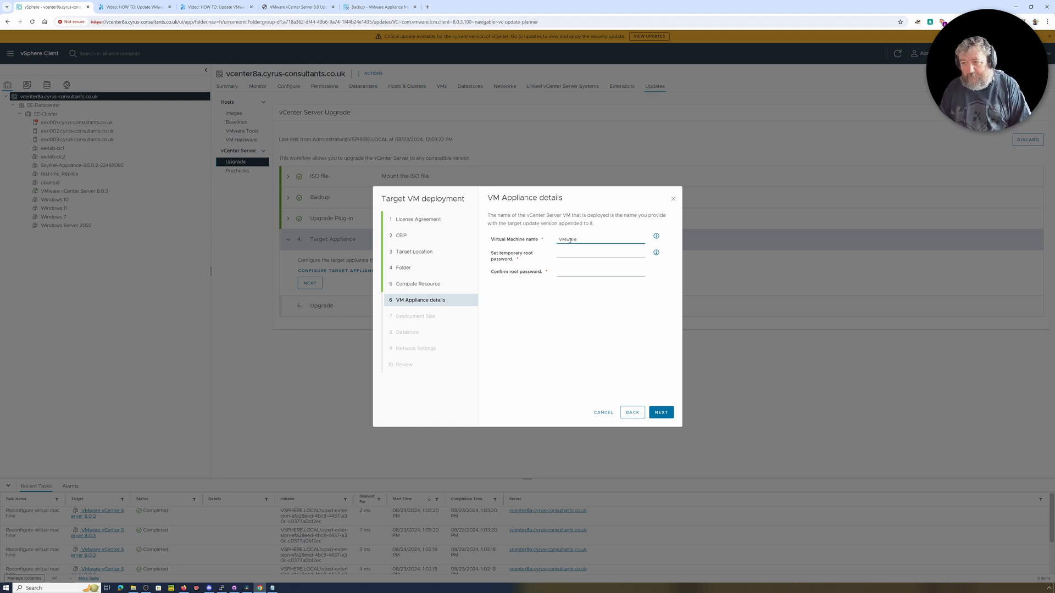
pyautogui.write(' vCe')
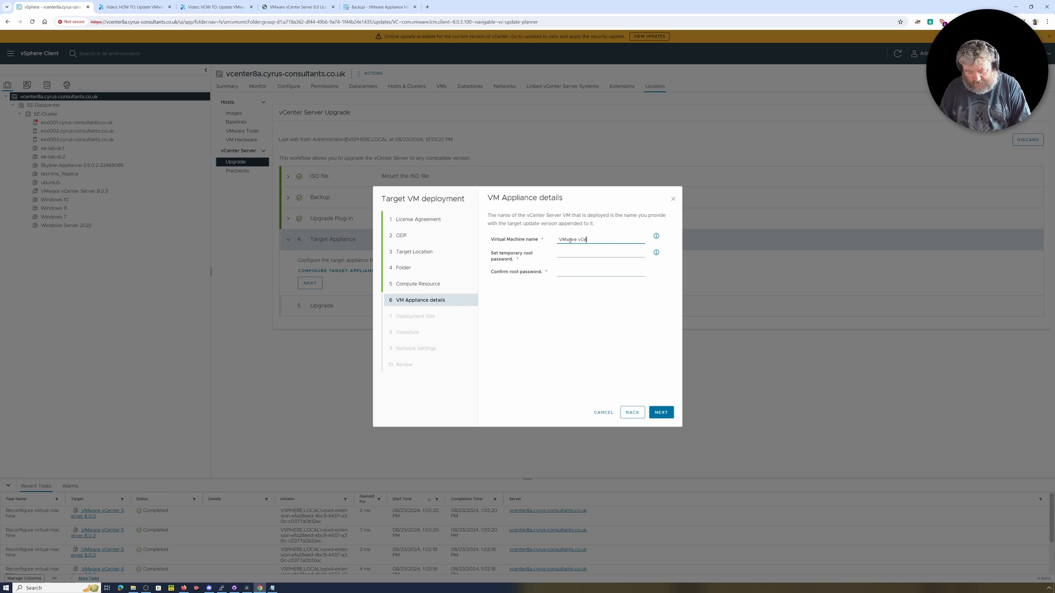
pyautogui.write('nter')
pyautogui.write(' S')
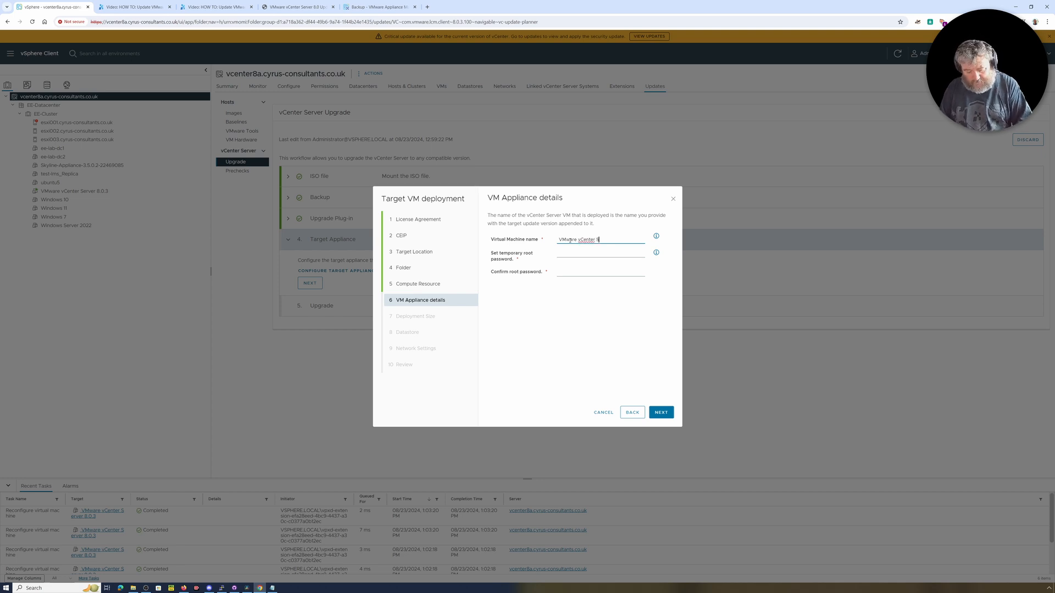
pyautogui.write('erver 8.0')
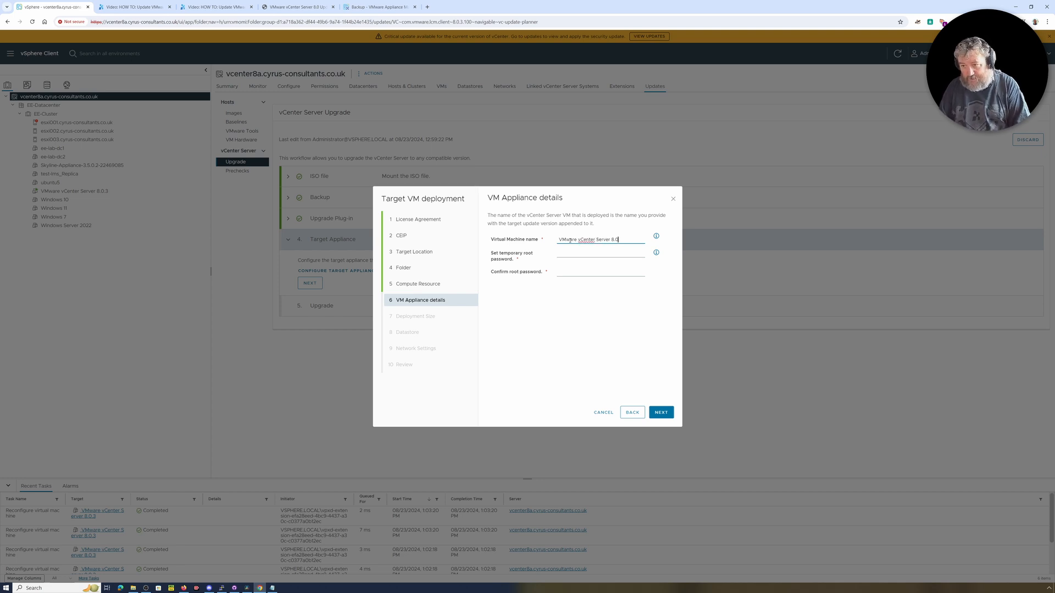
pyautogui.write('.3a')
pyautogui.press('Tab')
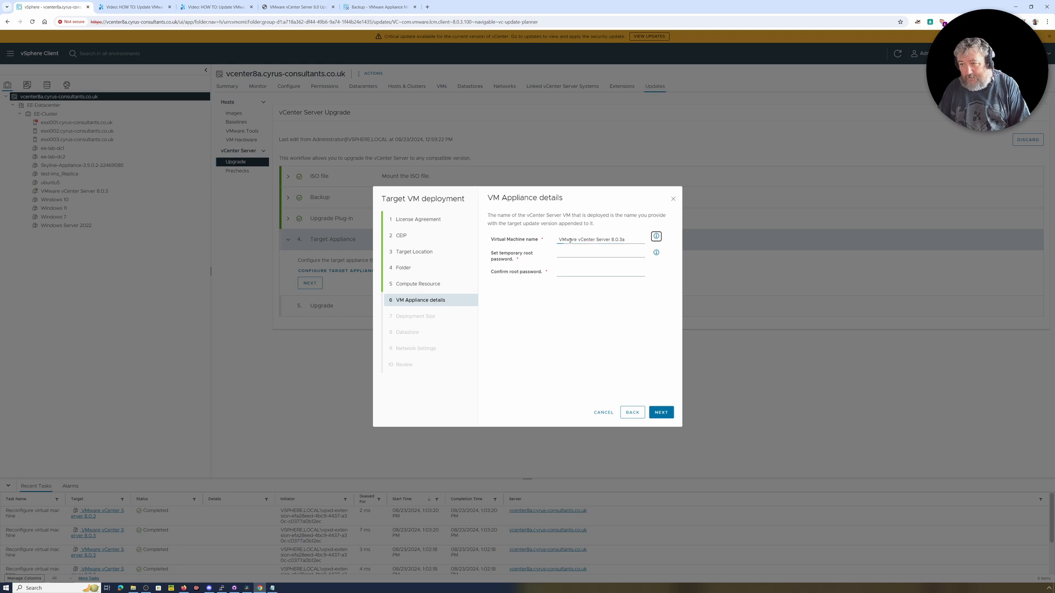
# Enter and confirm the temporary root password for the target appliance and proceed to the deployment size.
pyautogui.click(577, 252)
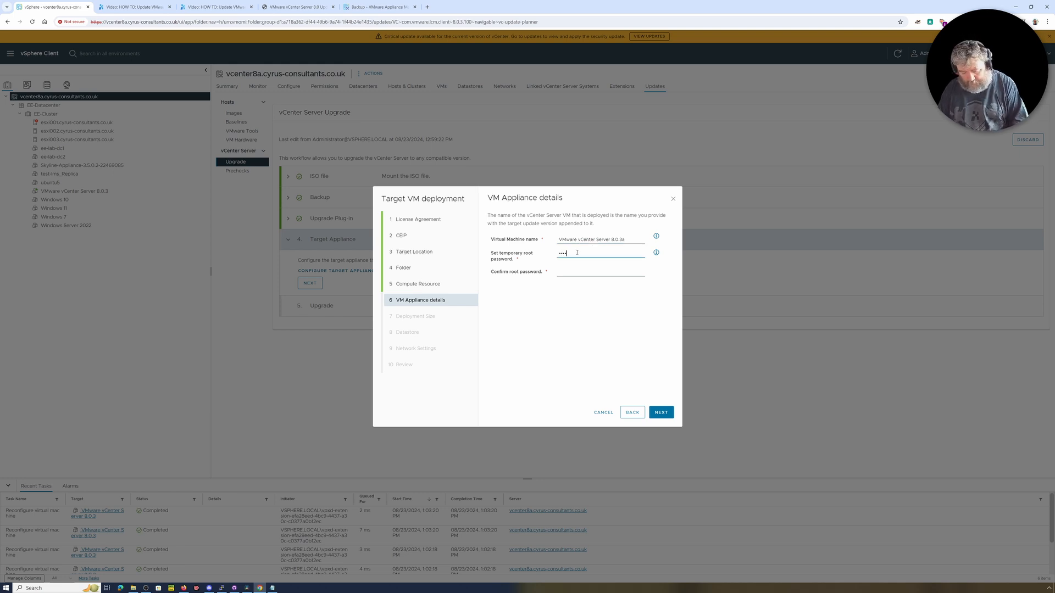
pyautogui.press('Tab')
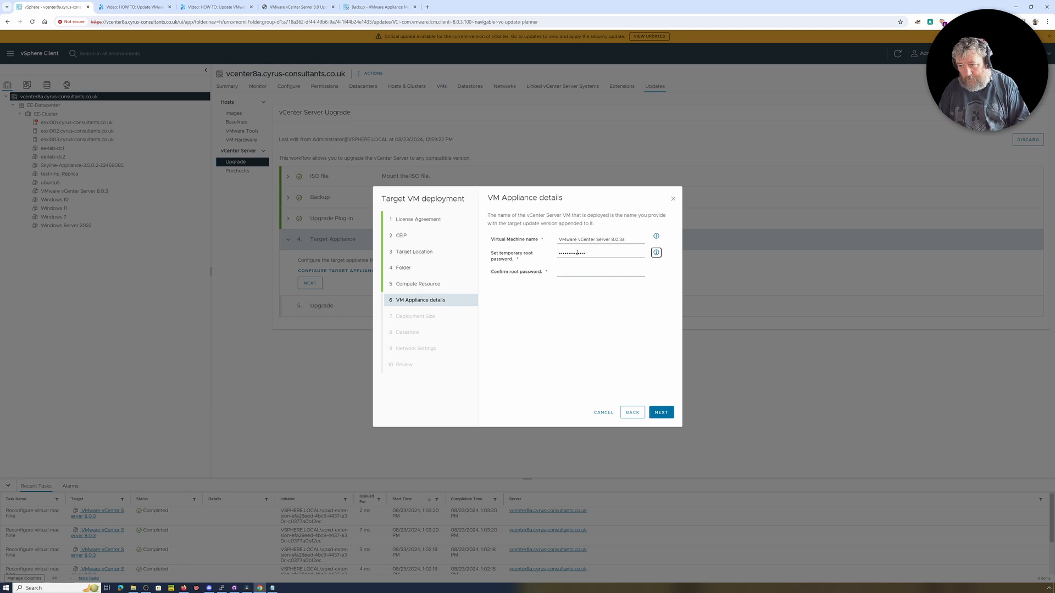
pyautogui.press('Tab')
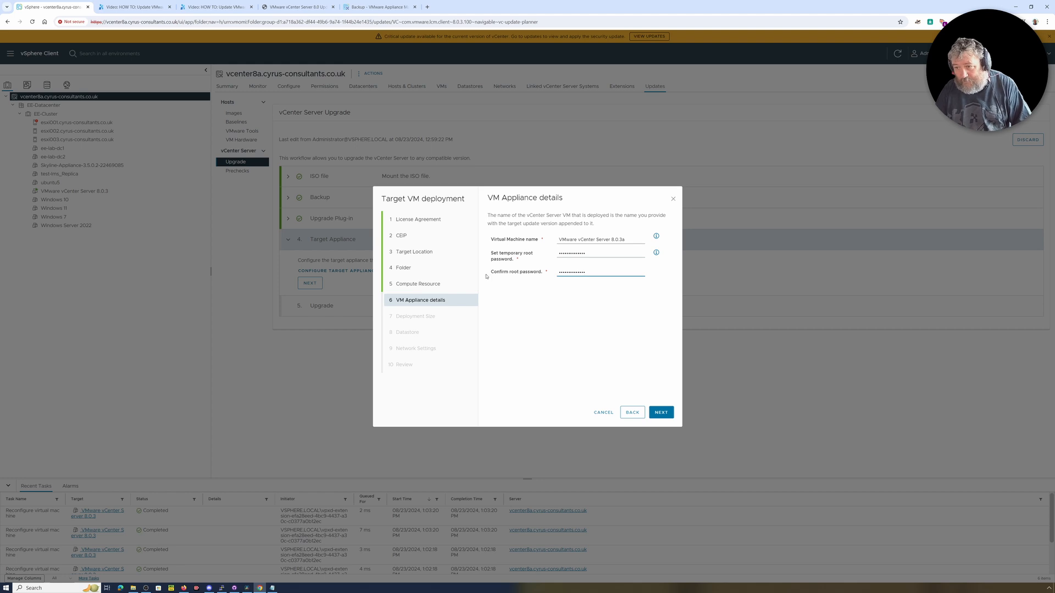
pyautogui.click(664, 417)
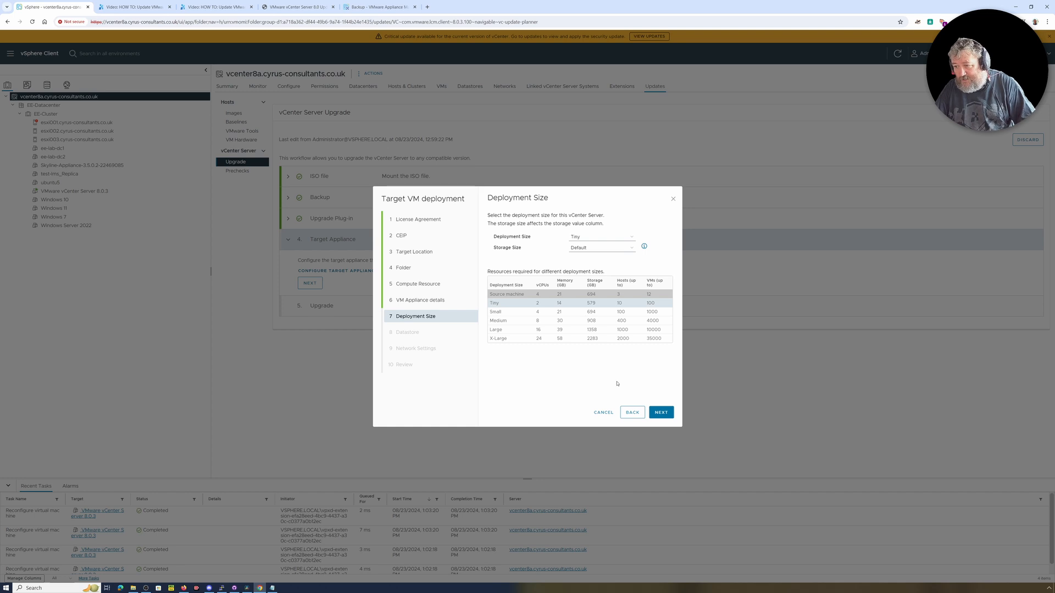
# Try to proceed with the Tiny deployment size and Default storage size.
pyautogui.click(658, 415)
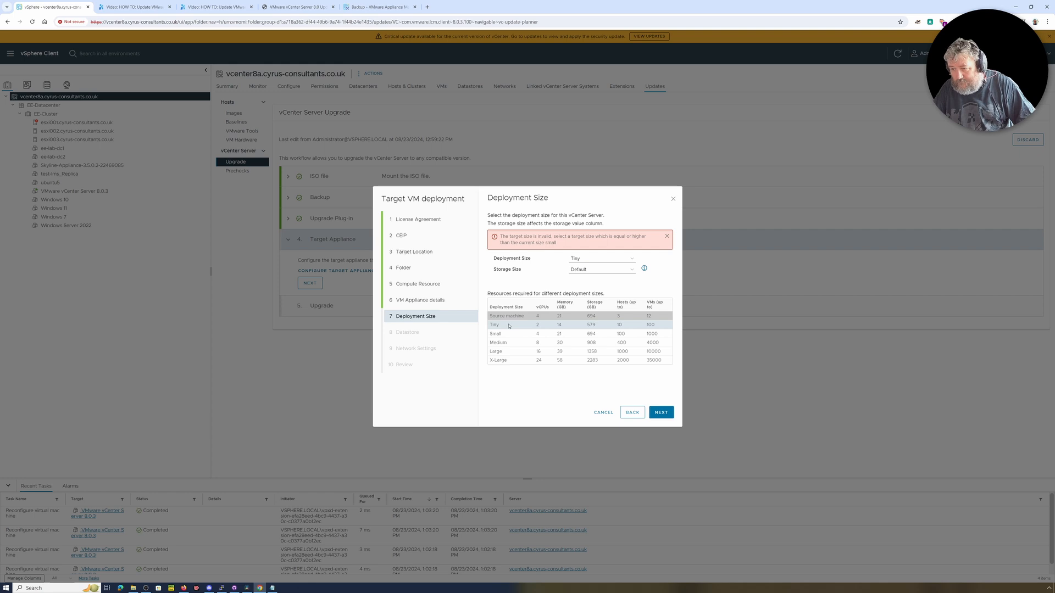
pyautogui.click(605, 259)
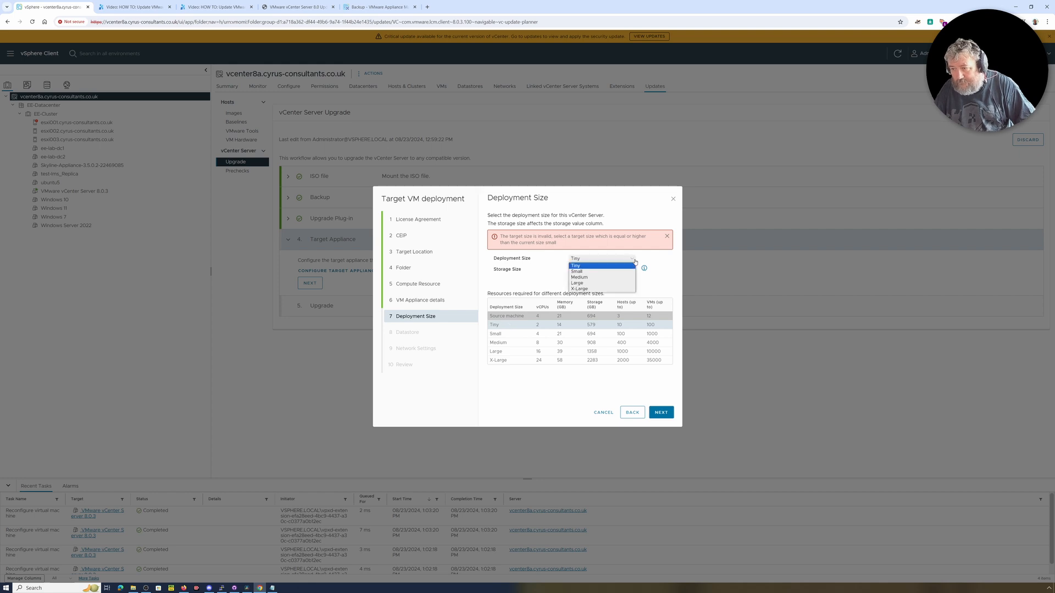
pyautogui.click(606, 267)
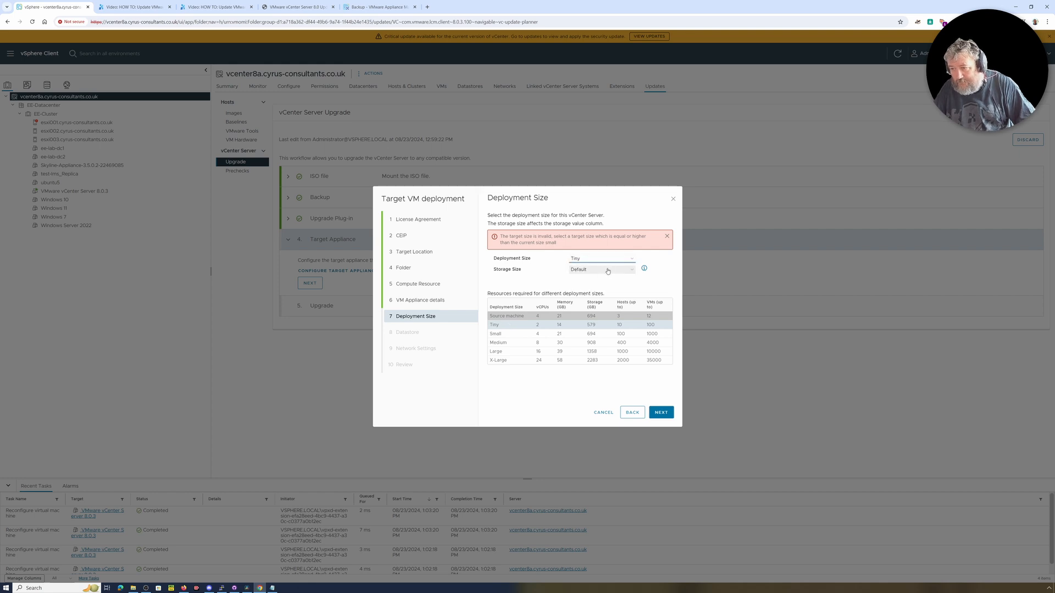
pyautogui.click(607, 270)
pyautogui.click(608, 276)
pyautogui.click(661, 413)
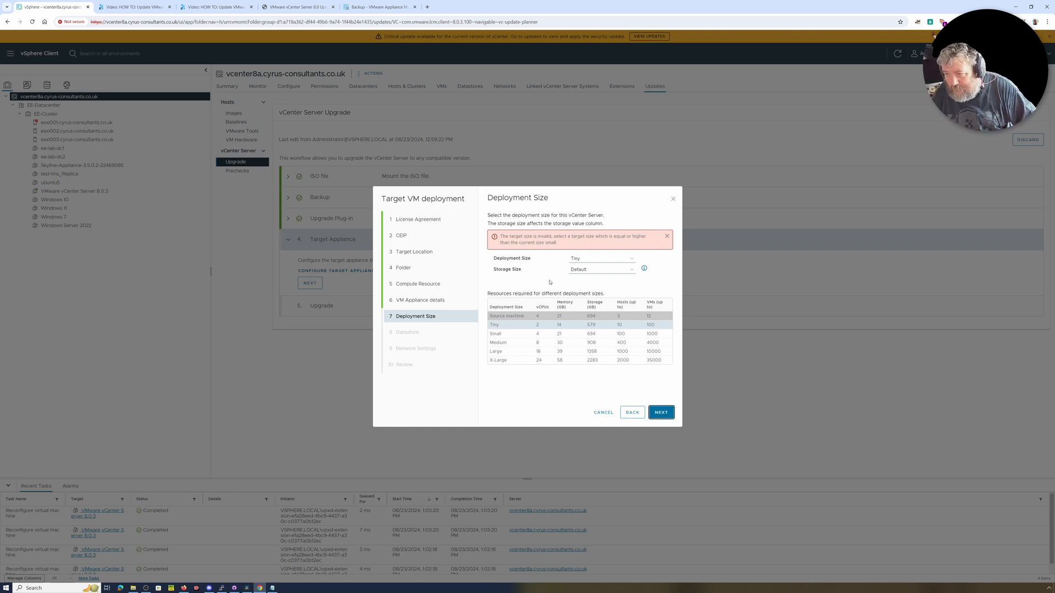
# Set the deployment size to Small, keep the Default storage size and proceed to the datastore selection.
pyautogui.click(603, 258)
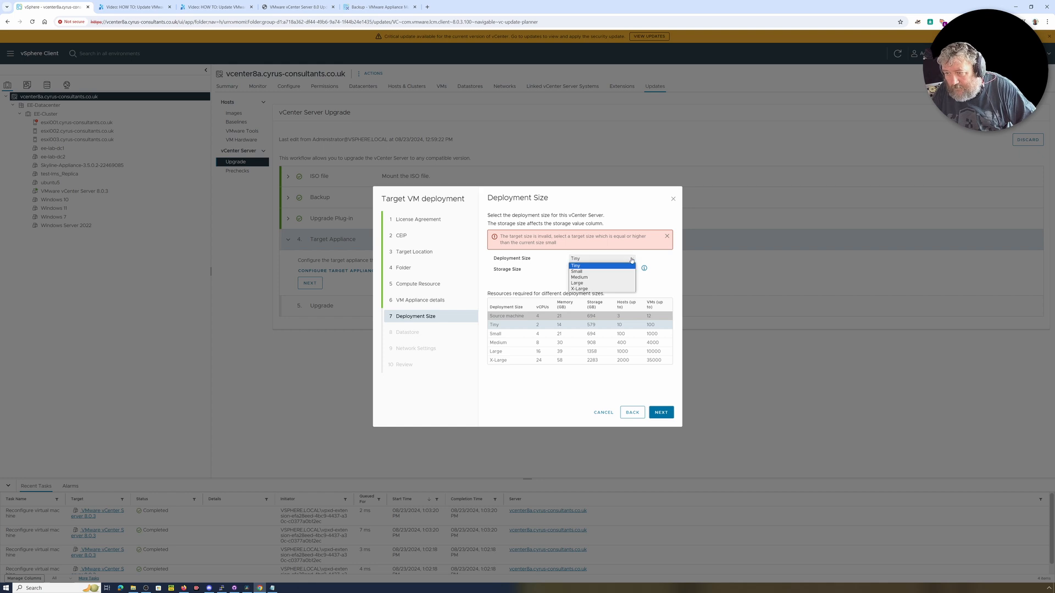
pyautogui.click(605, 272)
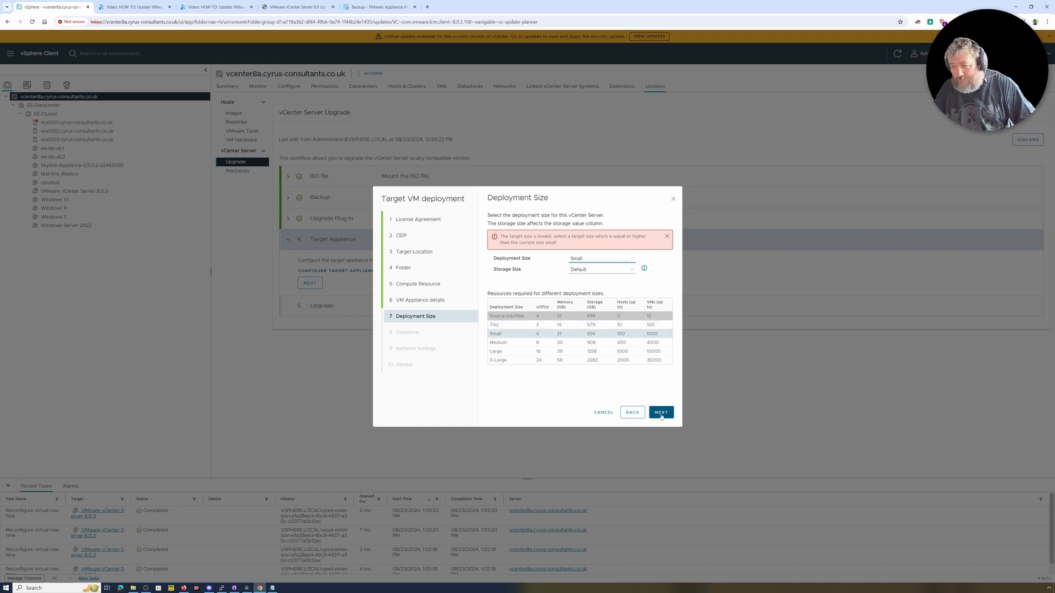
pyautogui.click(661, 416)
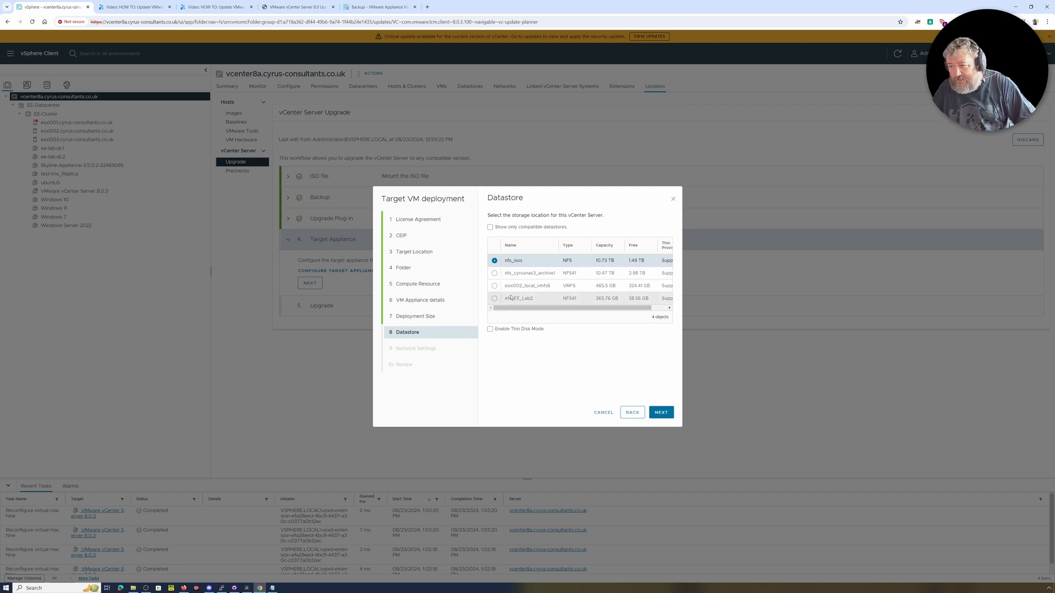
# Select datastore nfs_cyrusnas3_archive1 with thin disk mode enabled and proceed to the network settings.
pyautogui.click(495, 274)
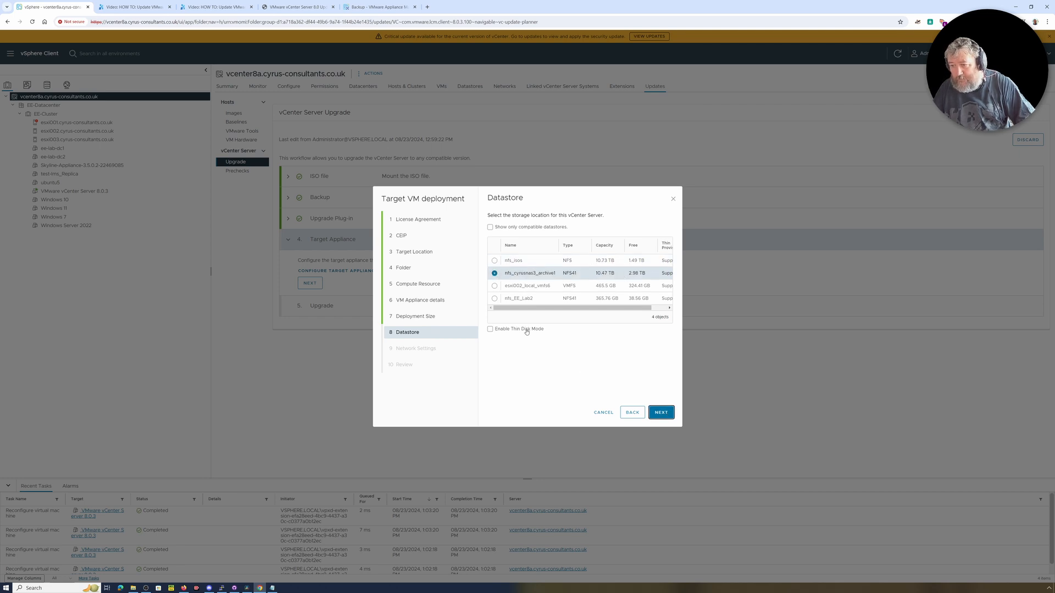
pyautogui.click(490, 329)
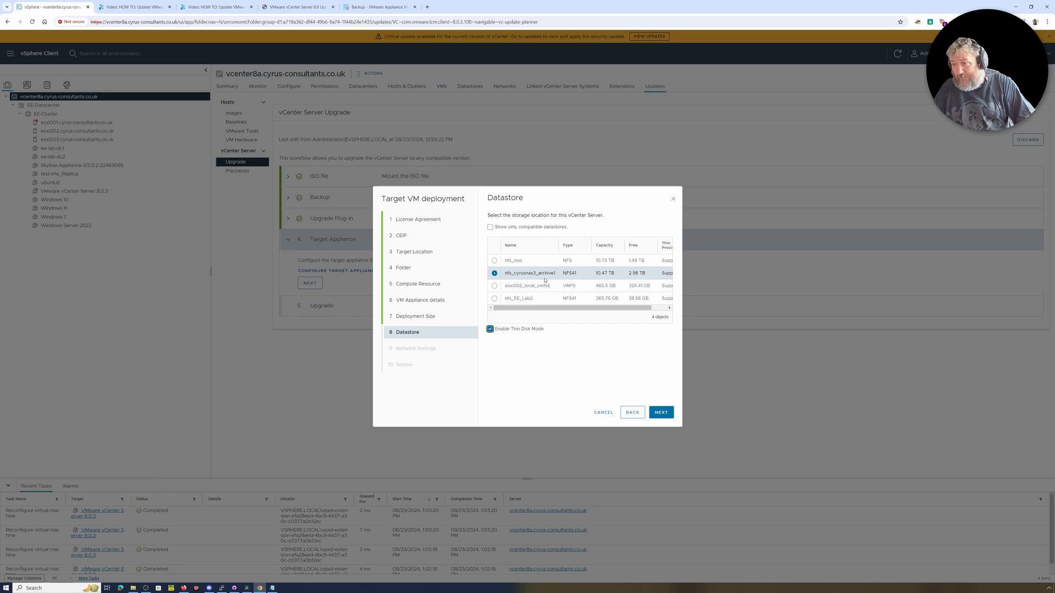
pyautogui.click(664, 416)
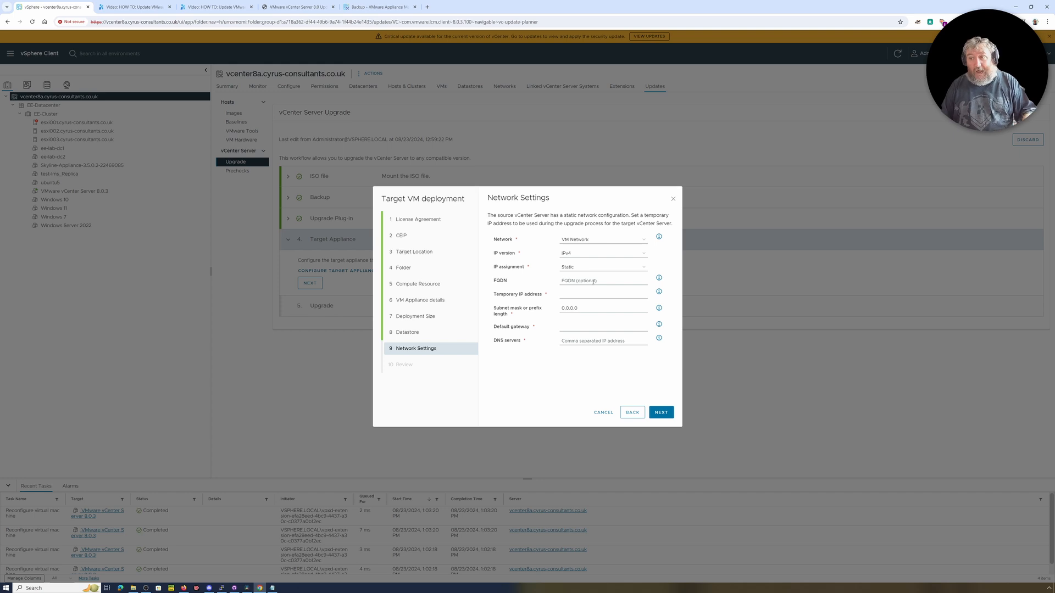
# Begin the target appliance's temporary IP address with the network portion 192.168.182.
pyautogui.click(580, 294)
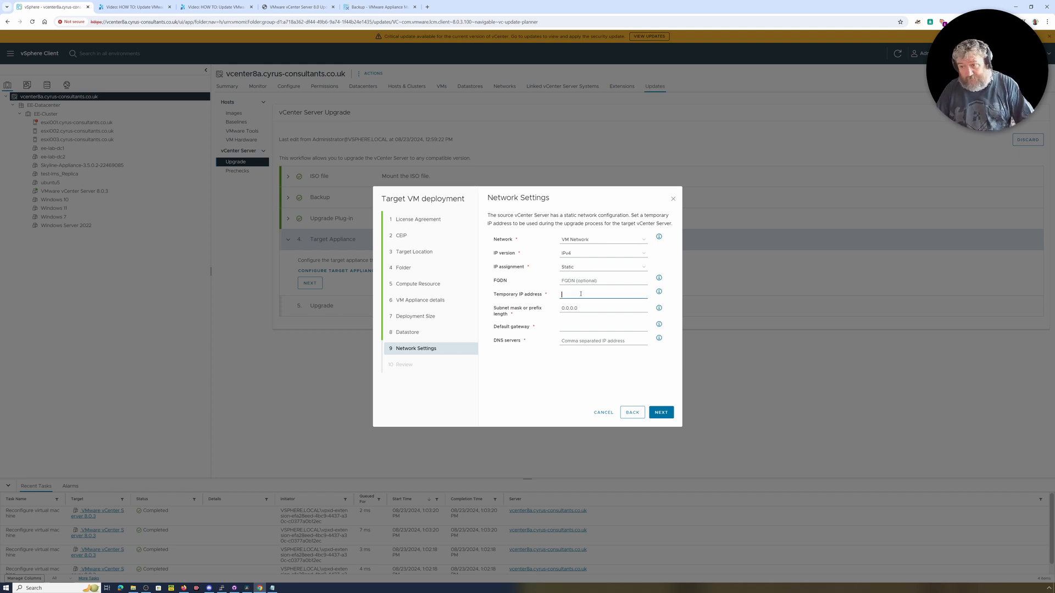
pyautogui.write('192')
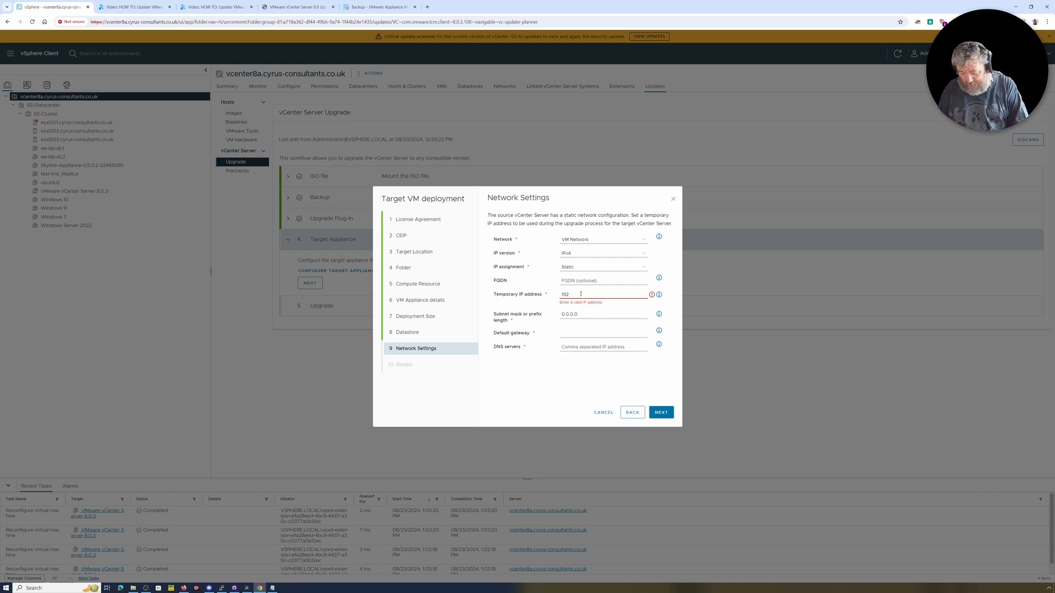
pyautogui.write('.168.1.2')
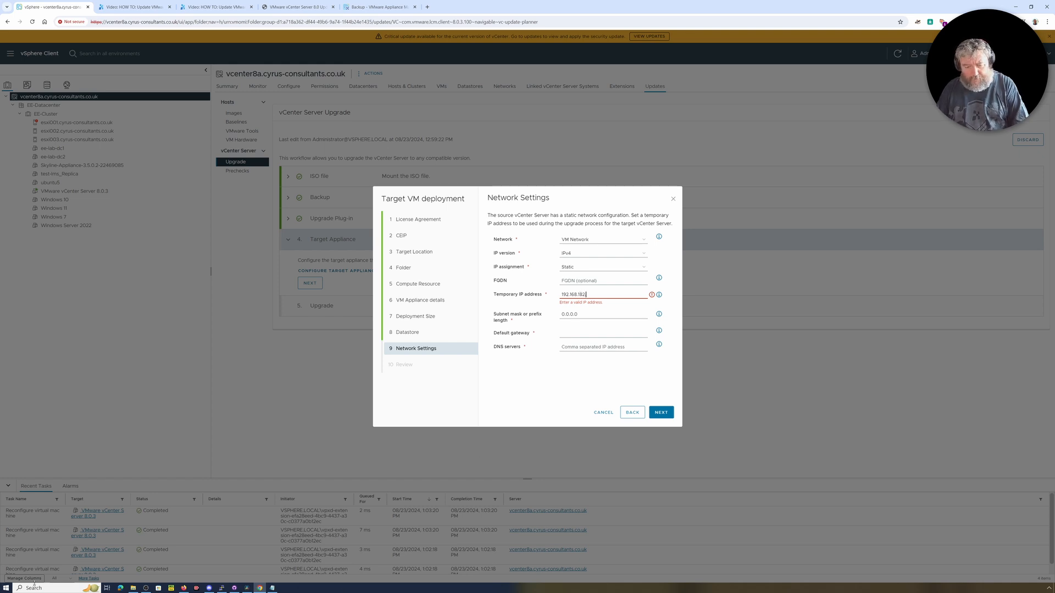
# Open a Windows command prompt, ping 192.168.182.139 to check whether the address is in use, and interrupt the ping.
pyautogui.rightClick(6, 588)
pyautogui.click(22, 555)
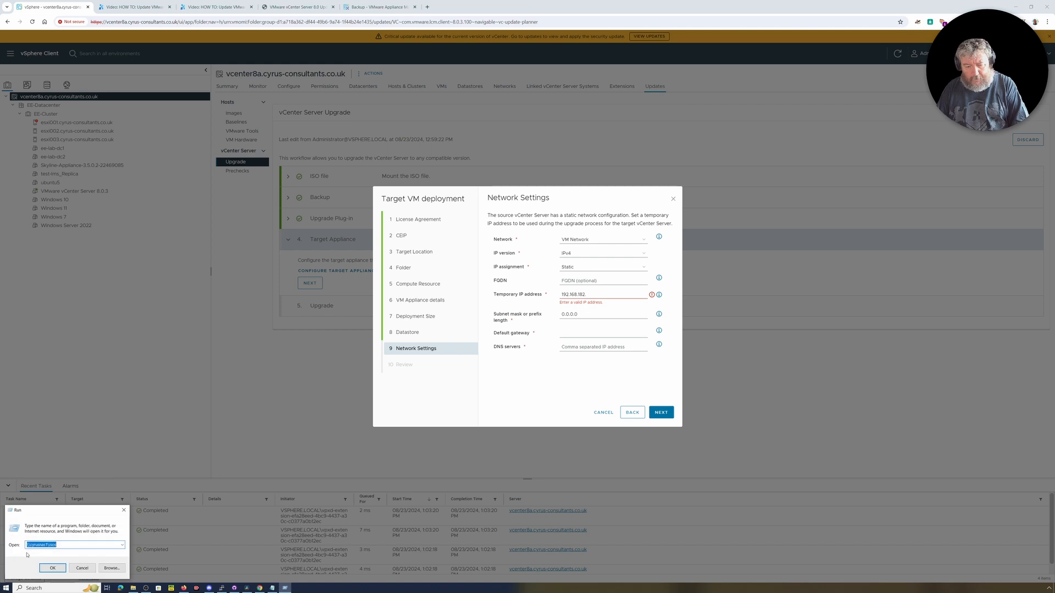
pyautogui.write('cmd')
pyautogui.press('Return')
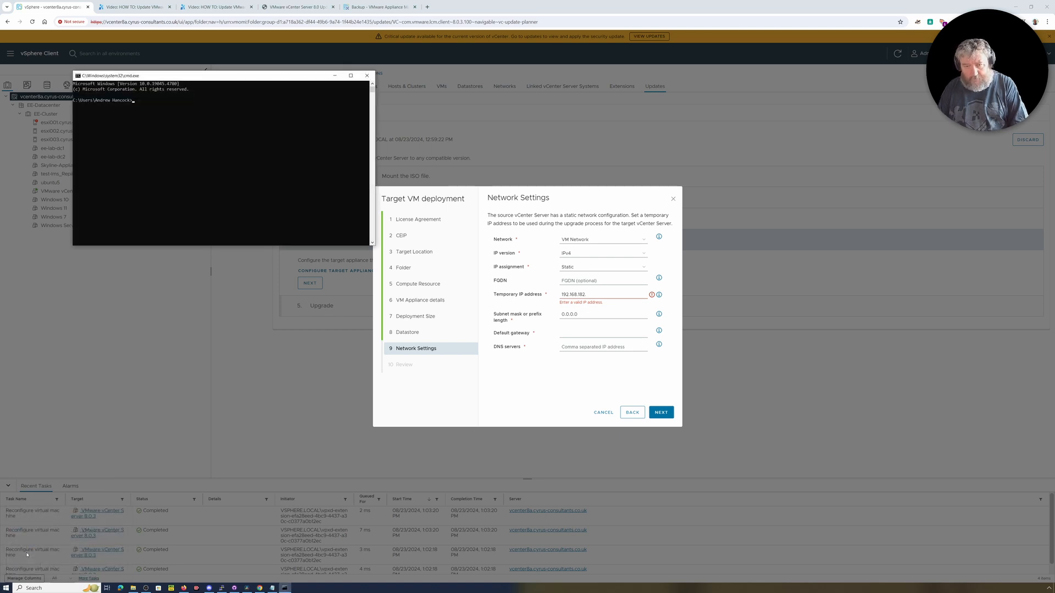
pyautogui.write('ping 1')
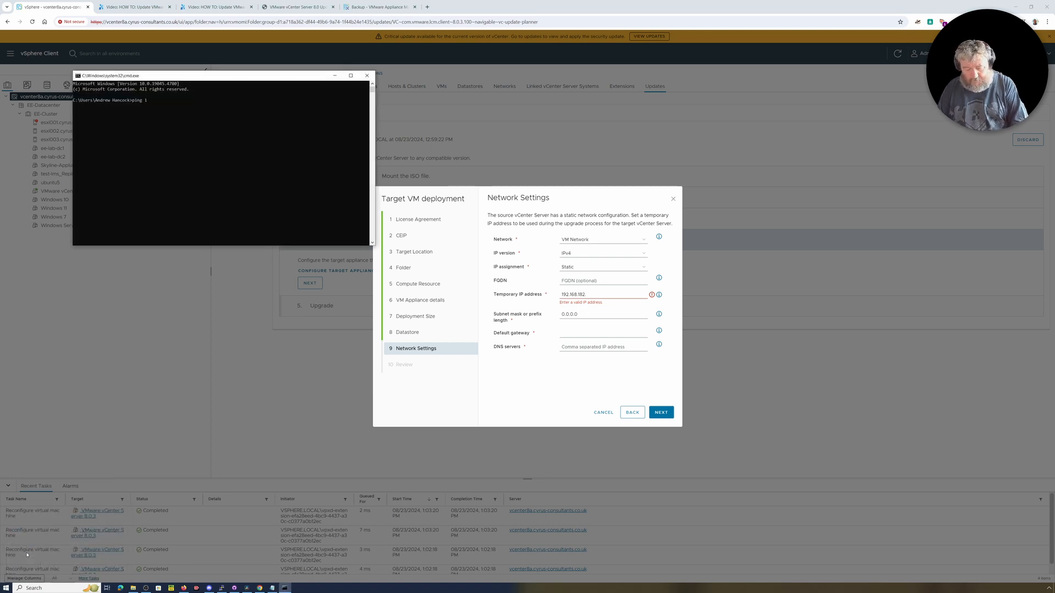
pyautogui.write('92.')
pyautogui.write('182')
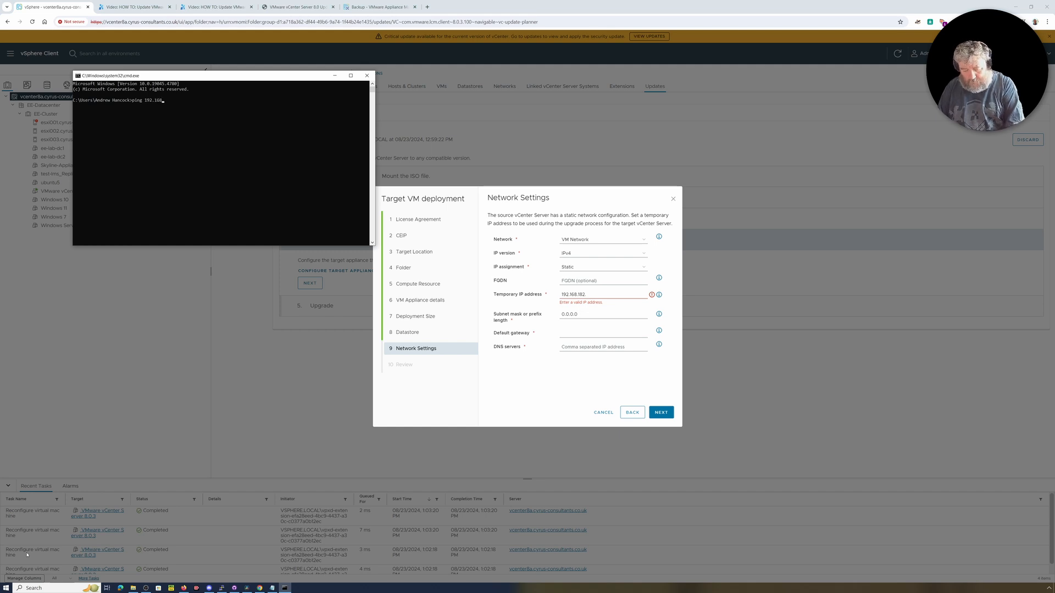
pyautogui.write('82.13')
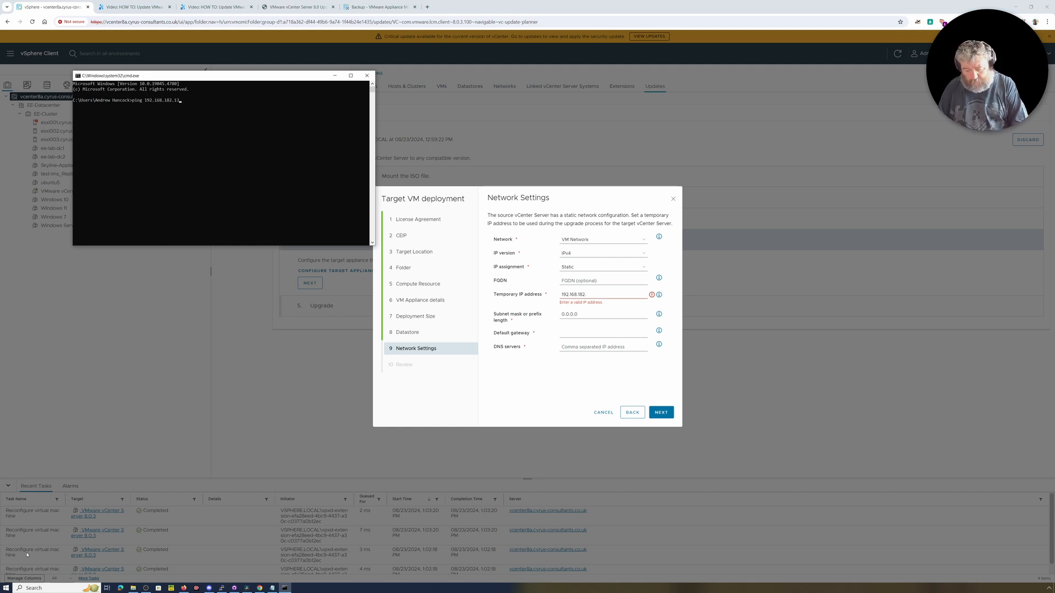
pyautogui.write('9')
pyautogui.press('Return')
pyautogui.hotkey('ctrl', 'c')
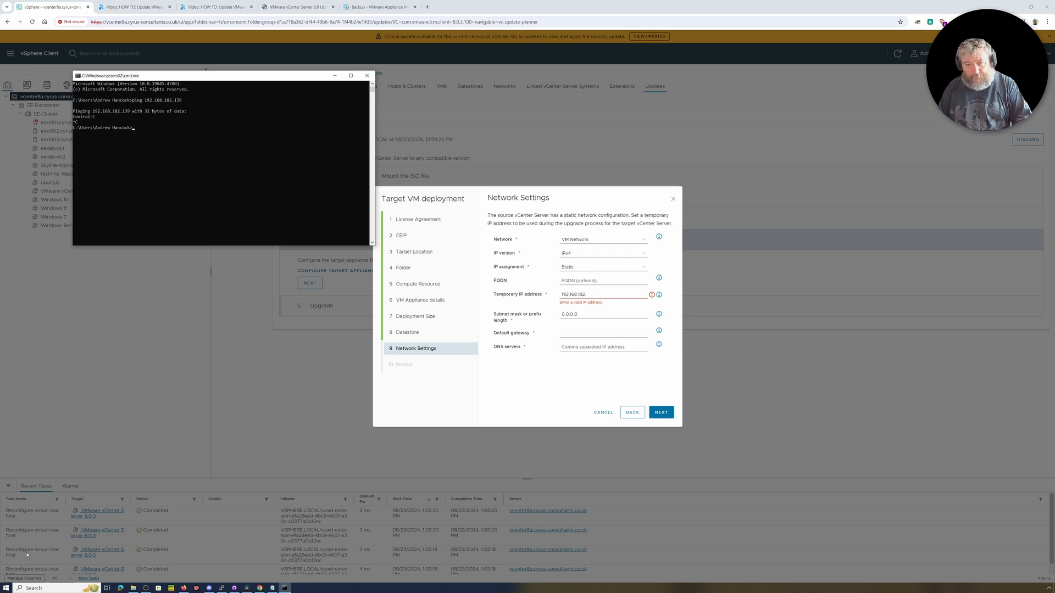
# Ping the host vcenter8a to look up the source vCenter Server's address, and interrupt the ping.
pyautogui.press('Up')
pyautogui.press('BackSpace')
pyautogui.press('BackSpace')
pyautogui.press('BackSpace')
pyautogui.press('BackSpace')
pyautogui.press('BackSpace')
pyautogui.press('BackSpace')
pyautogui.press('BackSpace')
pyautogui.press('BackSpace')
pyautogui.press('BackSpace')
pyautogui.press('BackSpace')
pyautogui.press('BackSpace')
pyautogui.press('BackSpace')
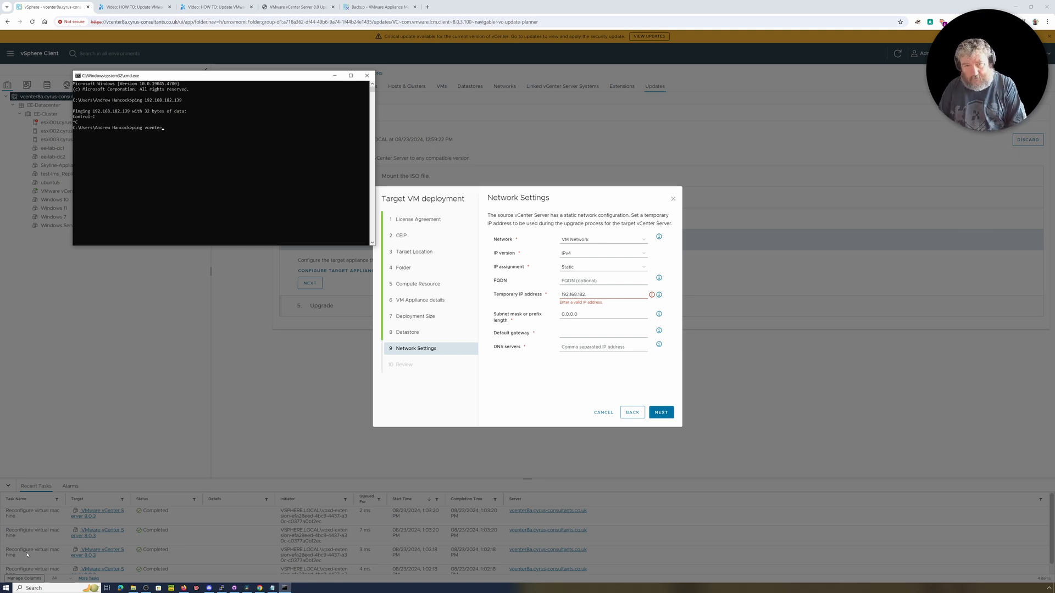
pyautogui.write('vcenter8a')
pyautogui.press('Return')
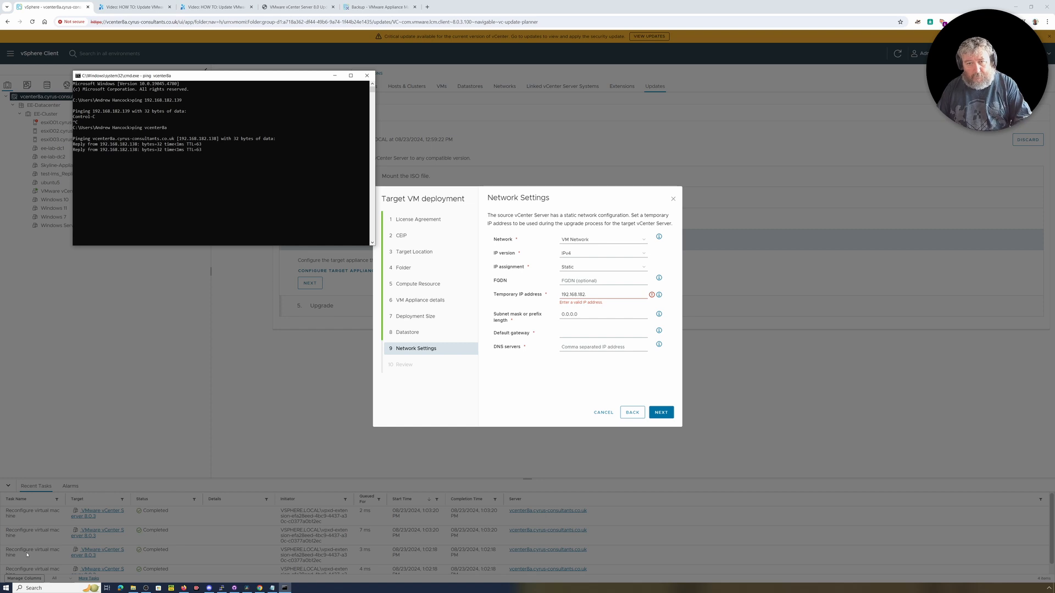
pyautogui.hotkey('ctrl', 'c')
# Complete the temporary IP address as 192.168.182.139 in the vSphere Client and set the subnet mask to 255.255.255.0.
pyautogui.click(600, 295)
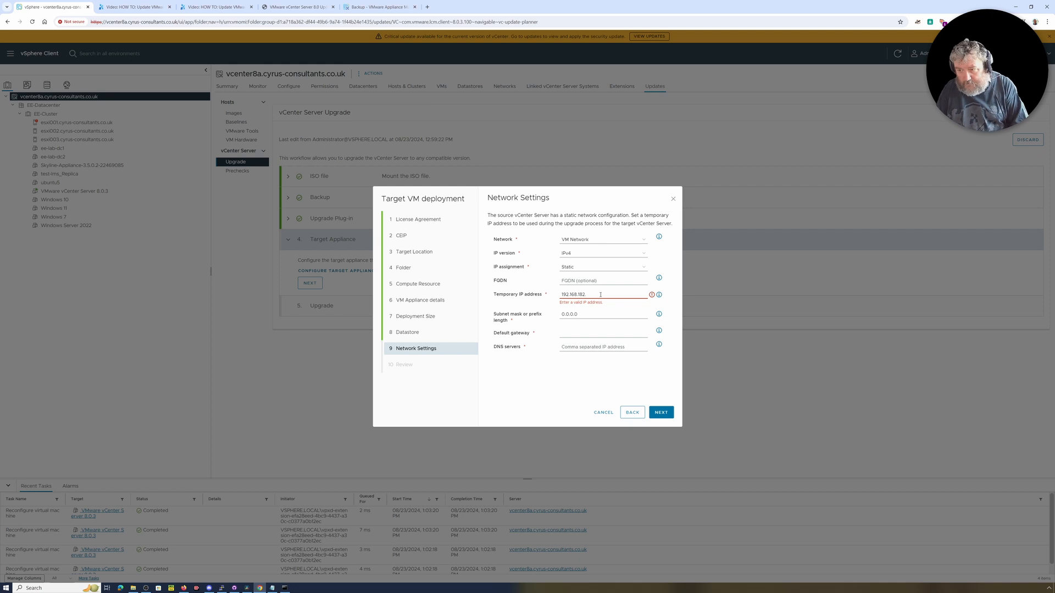
pyautogui.write('192.168.182.139')
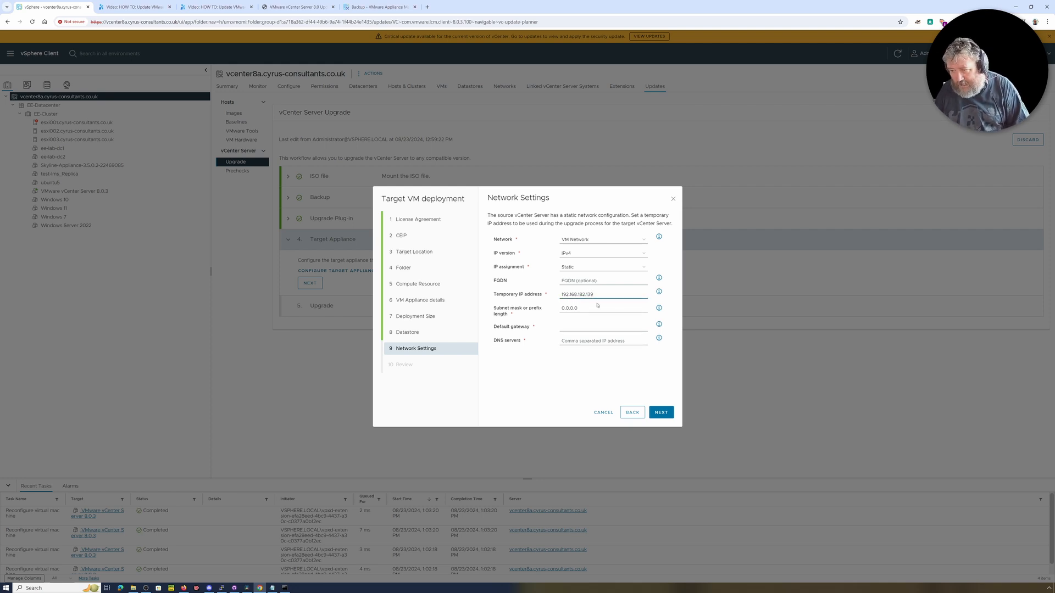
pyautogui.click(597, 306)
pyautogui.write('255')
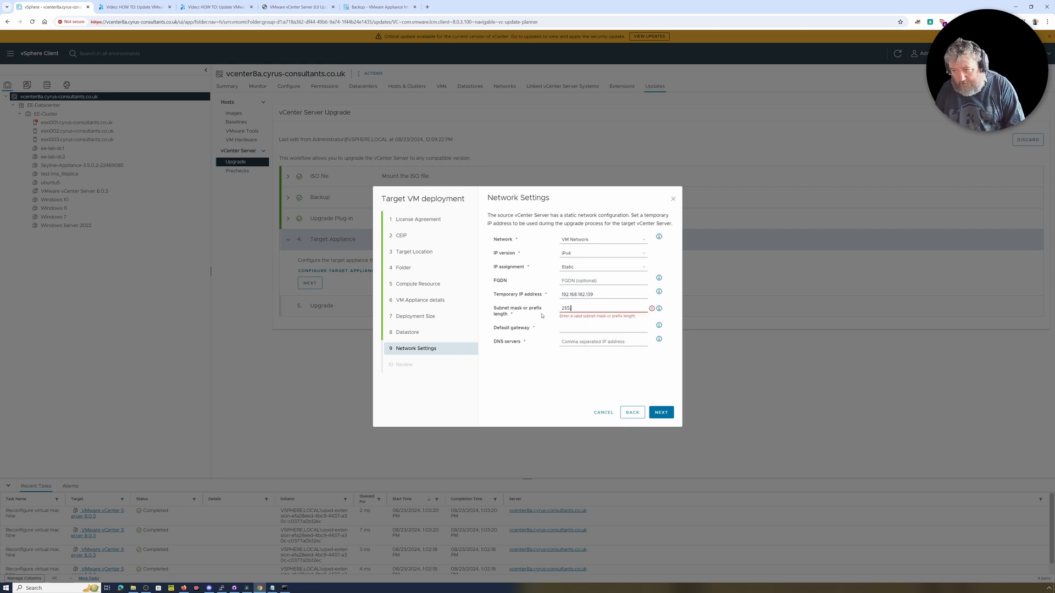
pyautogui.write('.255.255.0')
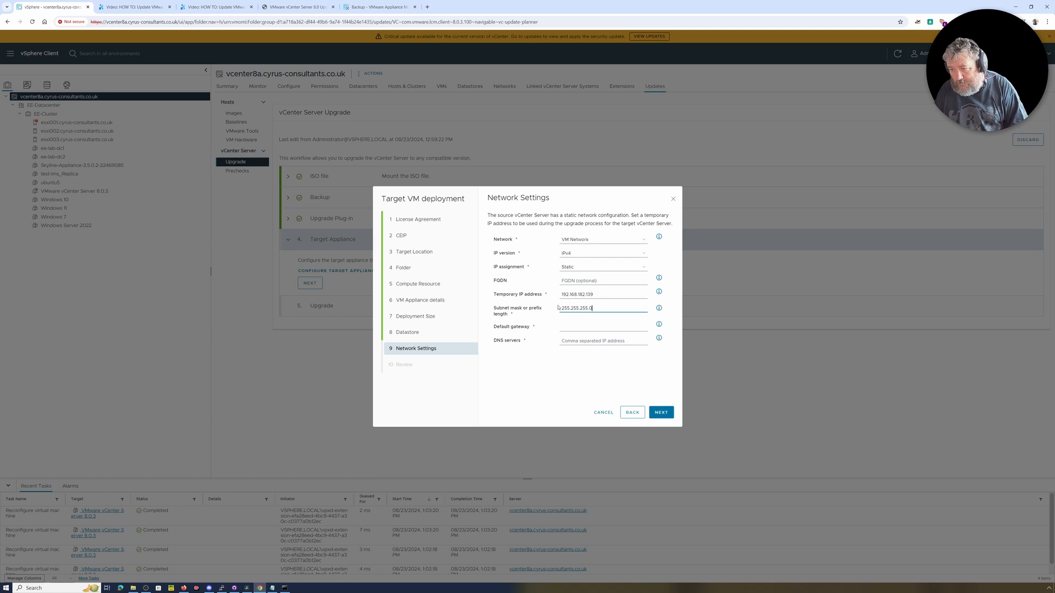
# Set the default gateway to 192.168.182.1 and the DNS servers to 141.245.138.112,141.245.138.113.
pyautogui.click(567, 327)
pyautogui.write('1')
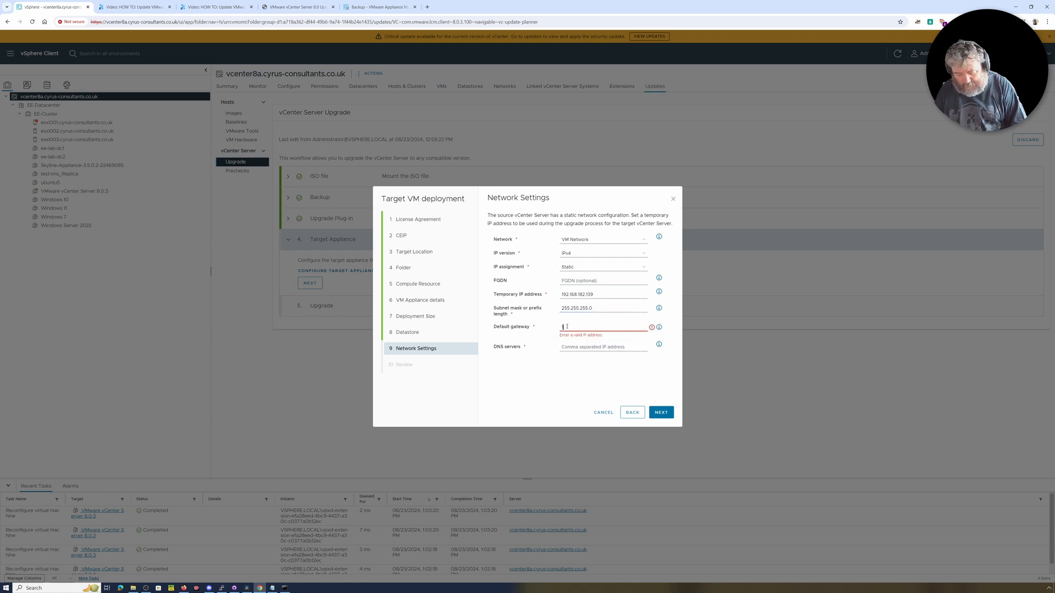
pyautogui.write('92.168.182.1')
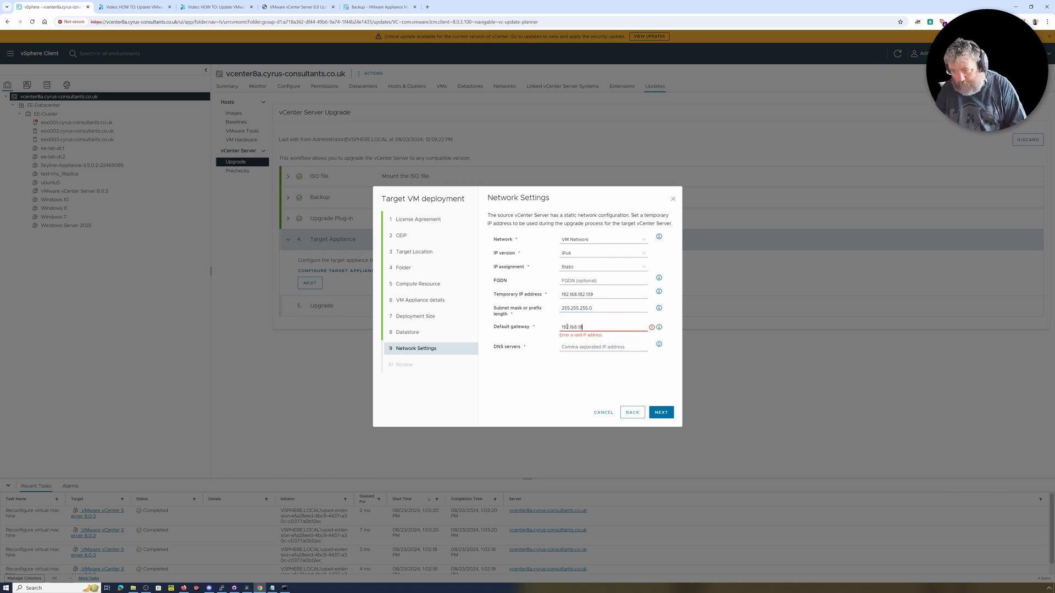
pyautogui.click(569, 343)
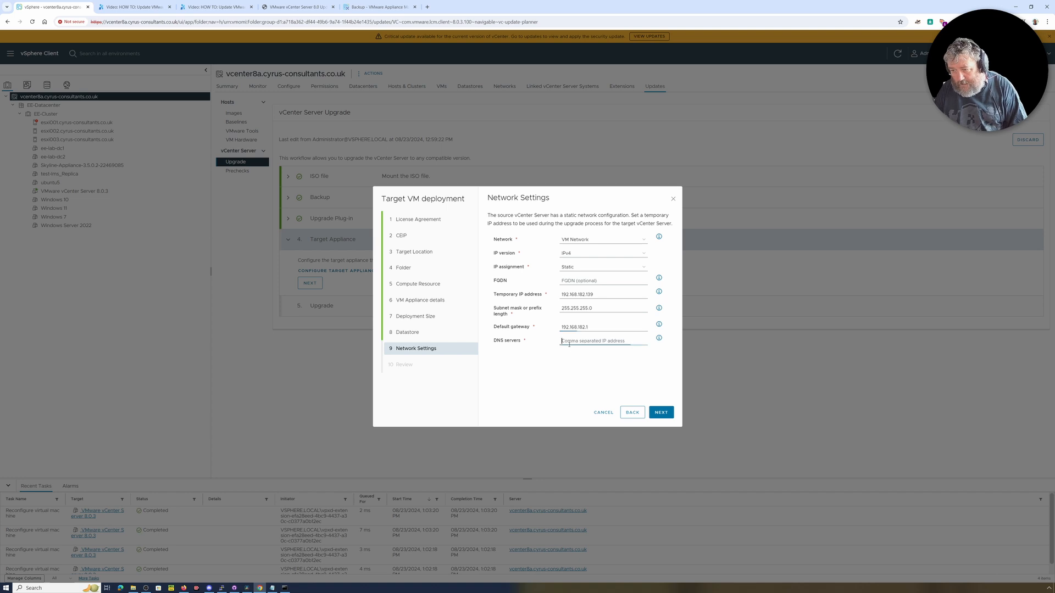
pyautogui.write('14')
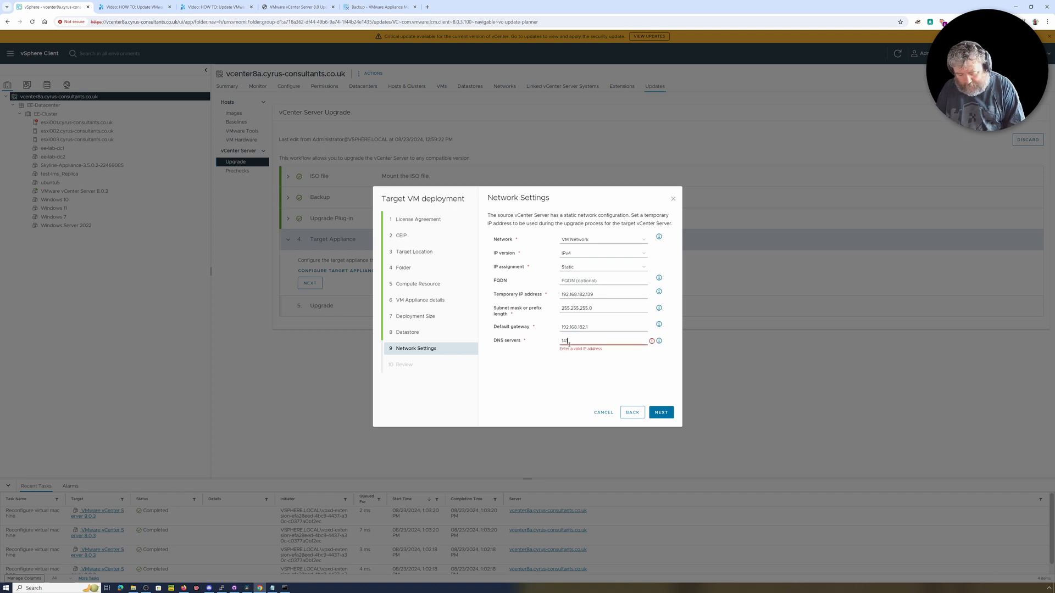
pyautogui.write('1.245.13')
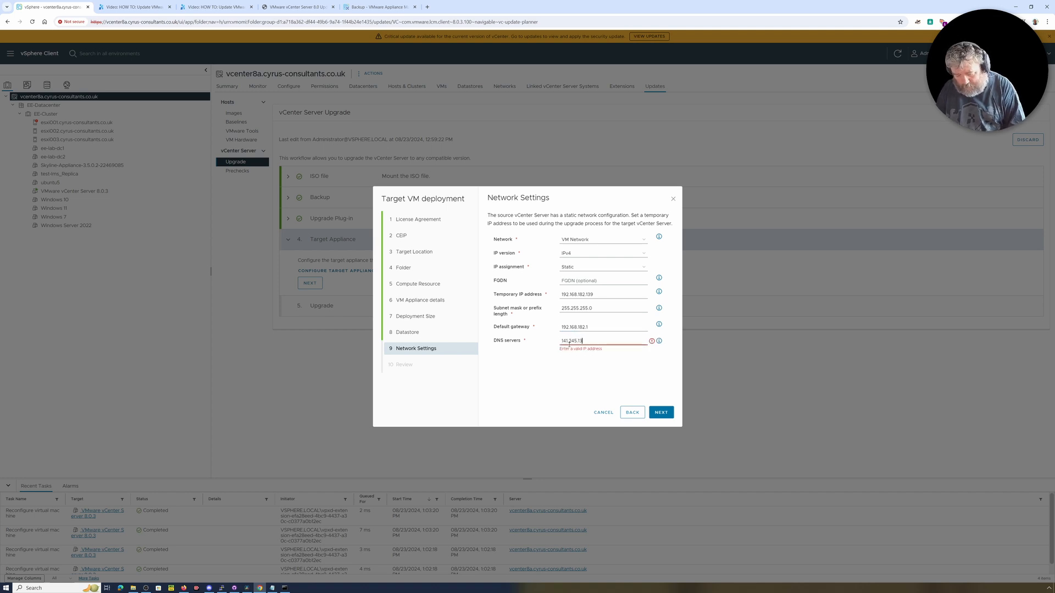
pyautogui.write('8.112')
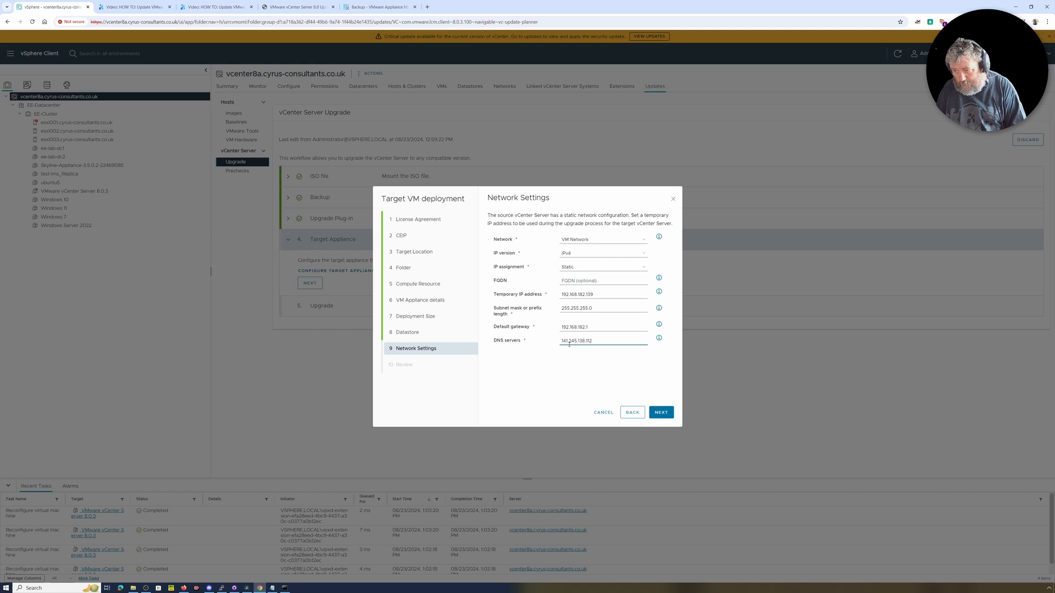
pyautogui.write(',141.2')
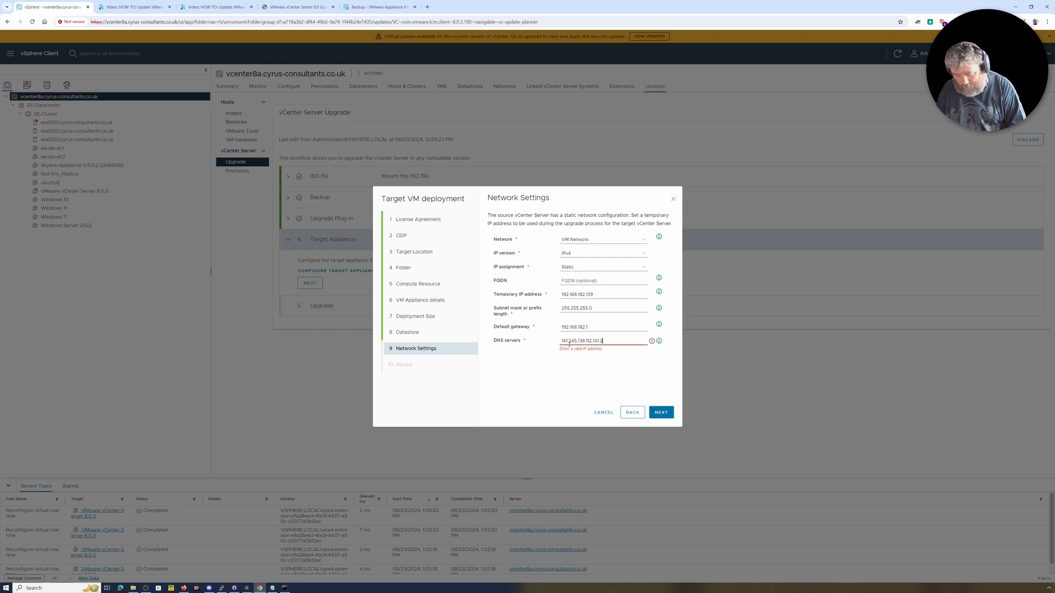
pyautogui.write('45.138.')
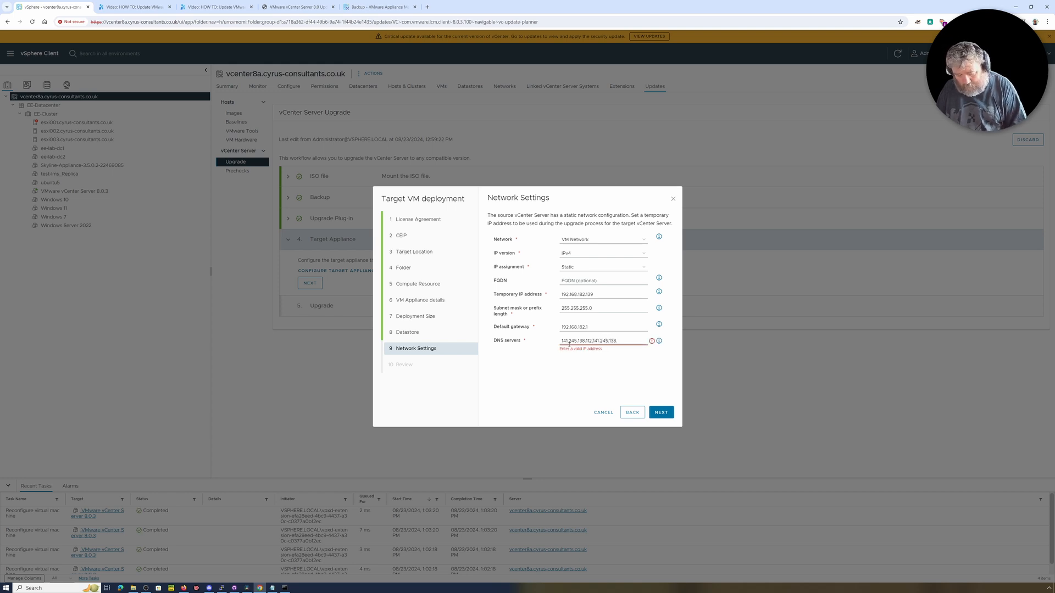
pyautogui.write('113')
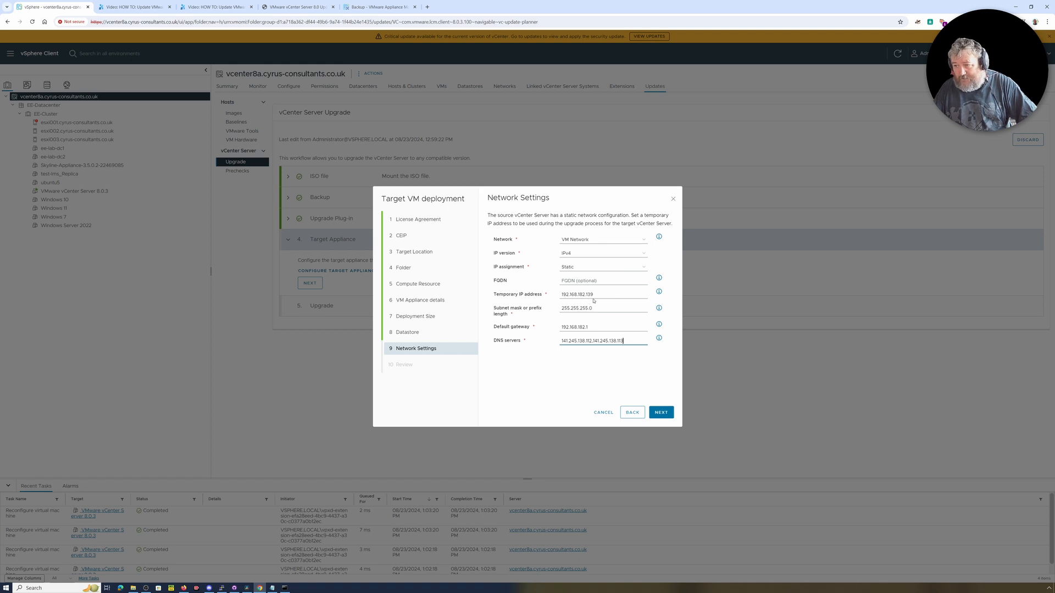
# Keep the IP assignment as Static and proceed to the configuration review.
pyautogui.click(593, 267)
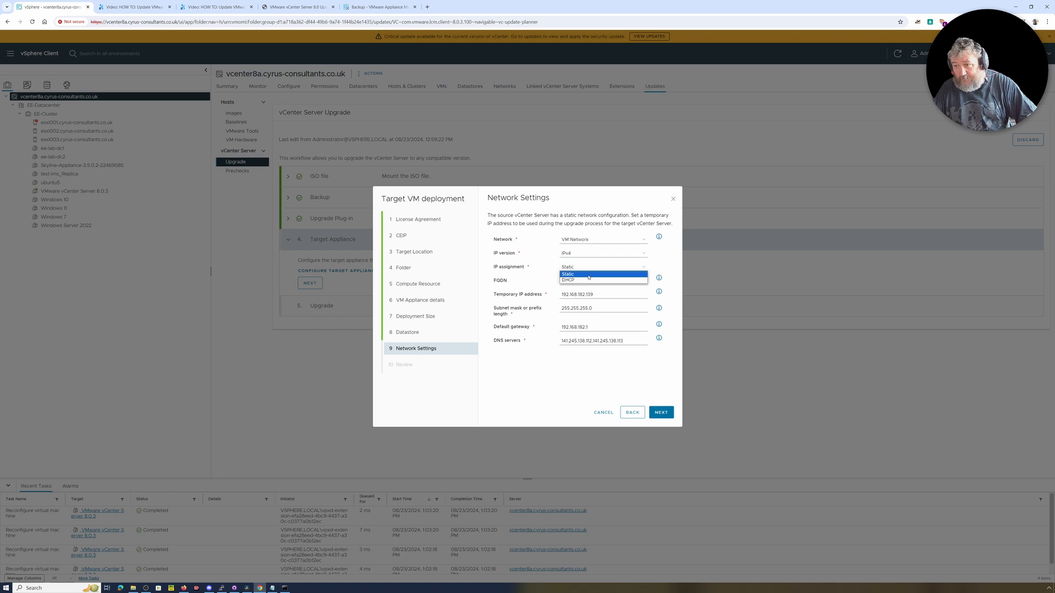
pyautogui.click(589, 273)
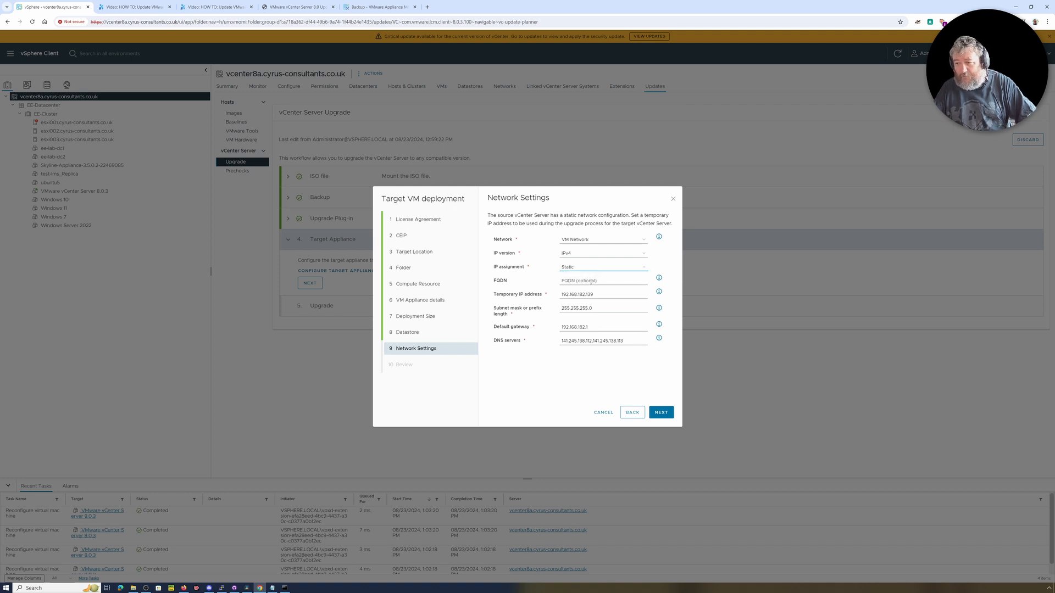
pyautogui.click(664, 416)
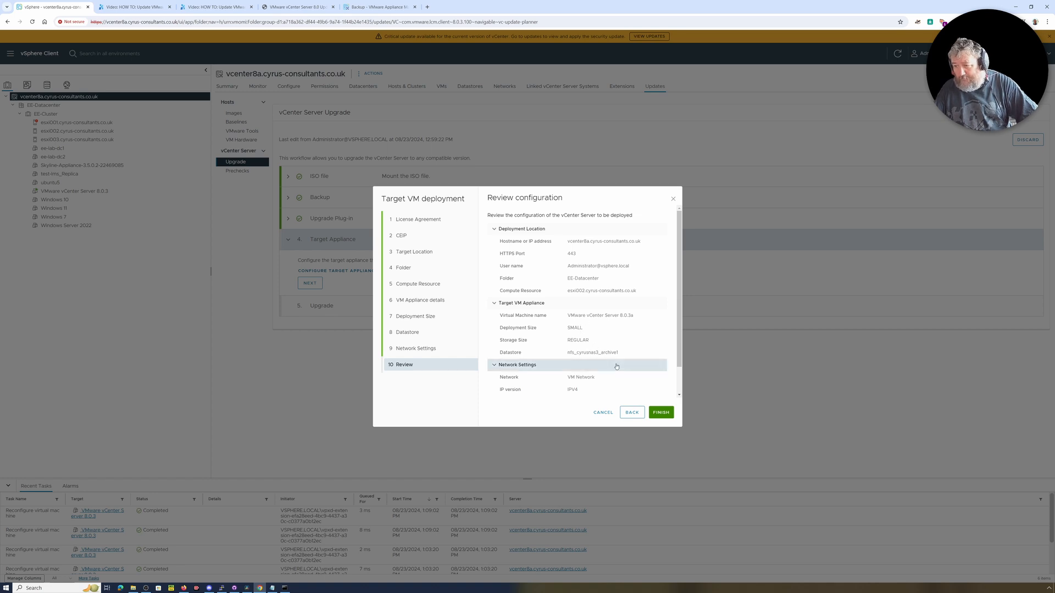
# Review and finish the target VM deployment configuration, and proceed to the Upgrade stage of the workflow.
pyautogui.scroll(-1, 585, 366)
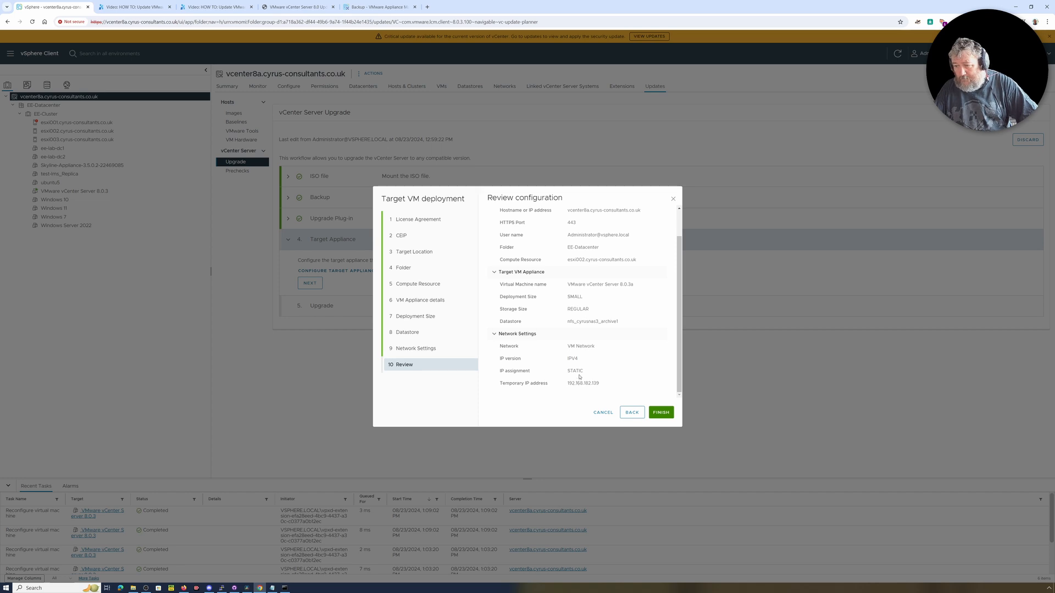
pyautogui.click(661, 413)
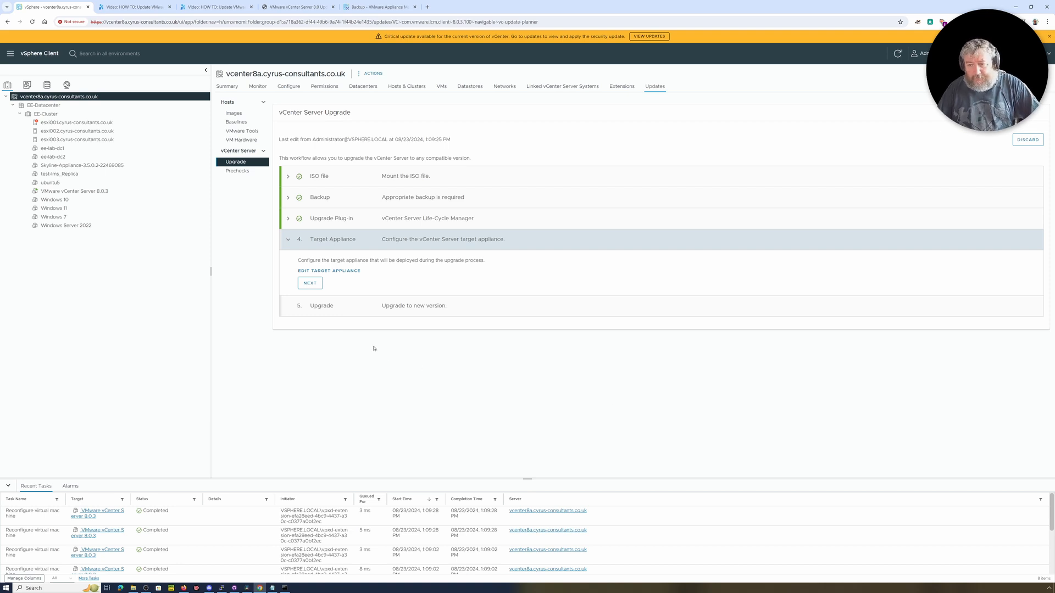
pyautogui.click(310, 285)
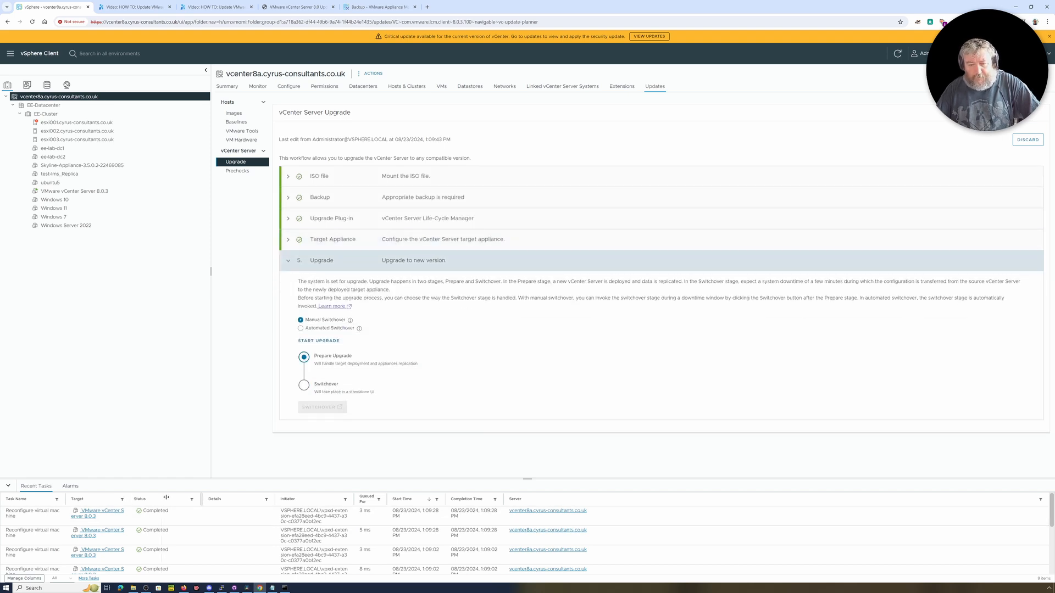
# Widen the Target column in the recent tasks list and start the upgrade with Manual Switchover.
pyautogui.moveTo(165, 498); pyautogui.dragTo(166, 497)
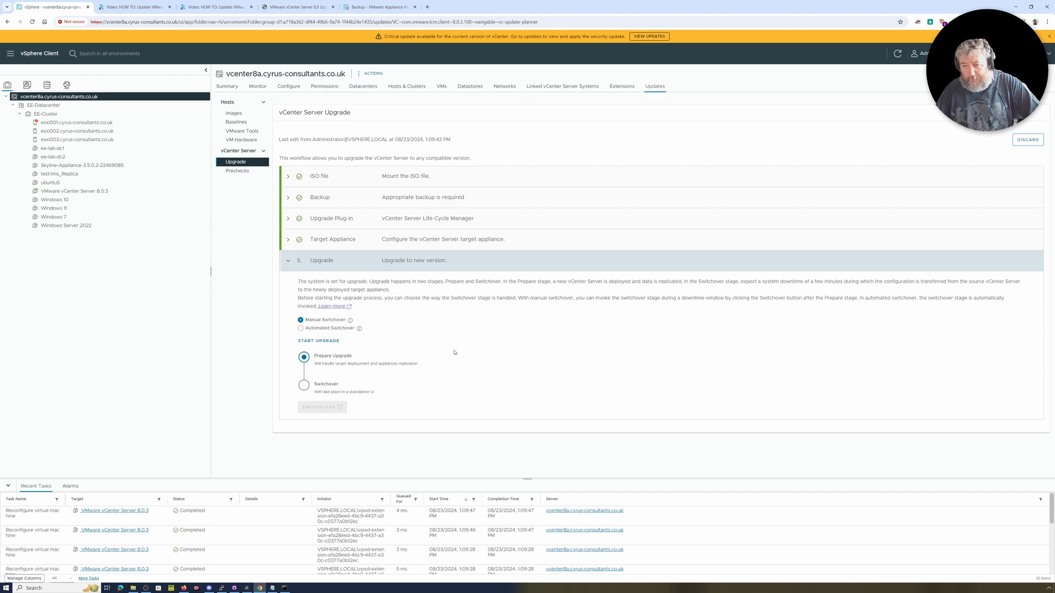
pyautogui.click(326, 342)
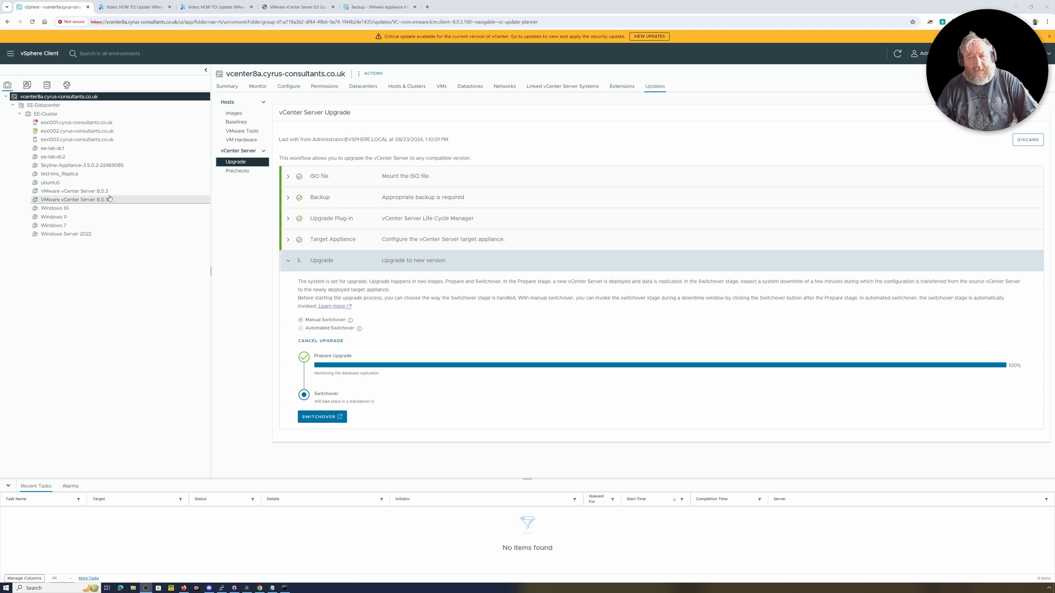
# Check the virtual machines on hosts esxi002 and esxi001, and return to the vCenter Server upgrade page.
pyautogui.click(89, 133)
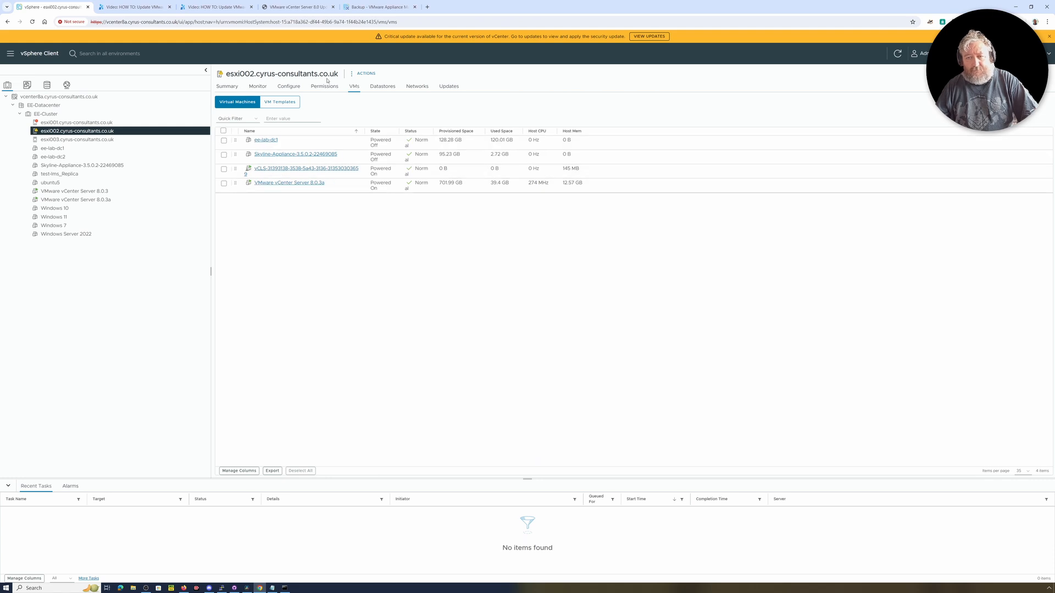
pyautogui.click(94, 124)
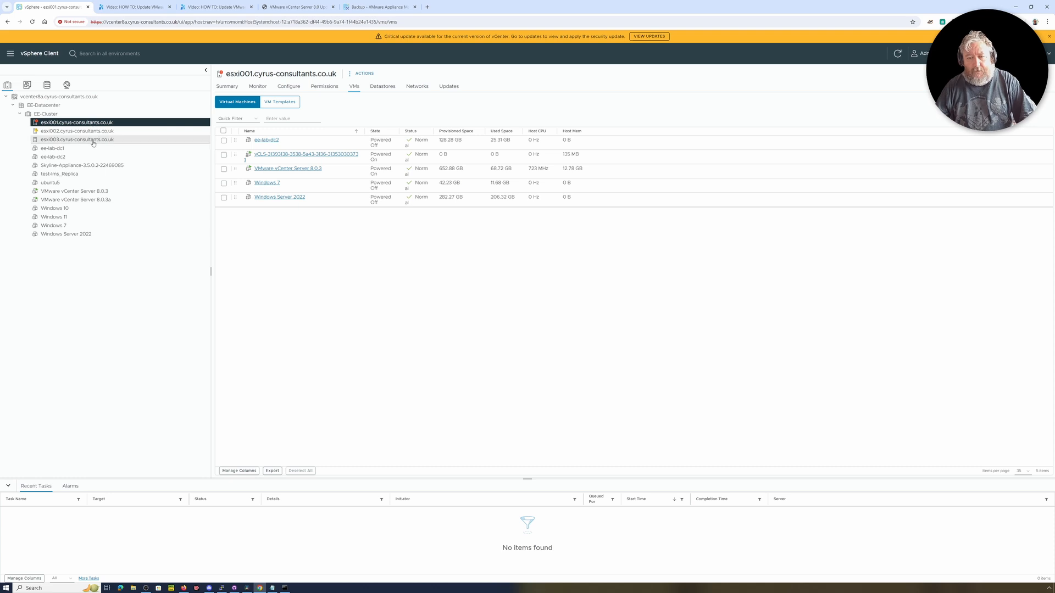
pyautogui.click(63, 97)
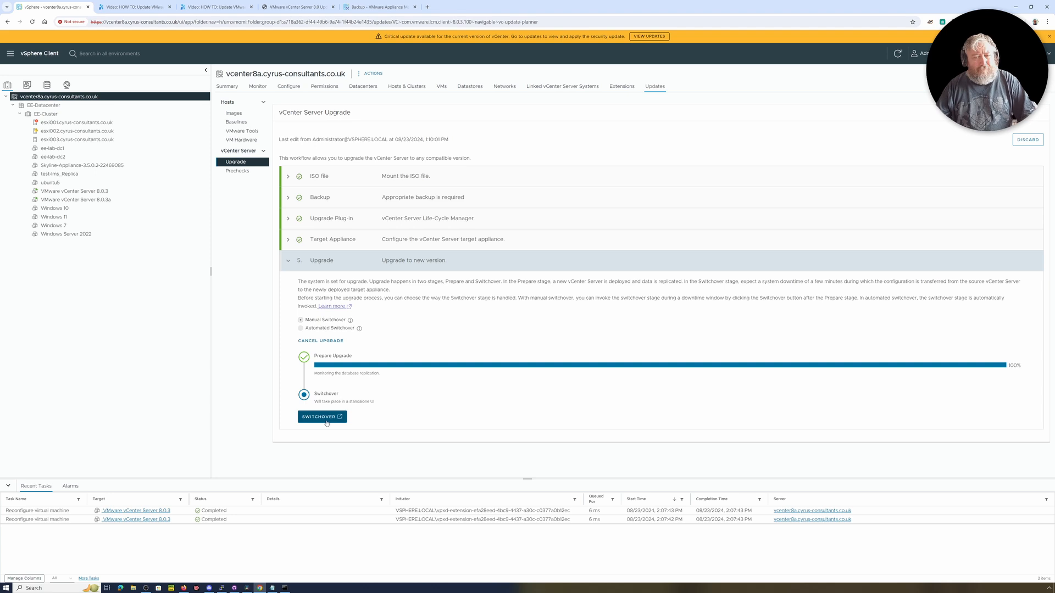
# Review the RDU and VAMI upgrade video pages and the vCenter Server 8.0 Update 3a release notes.
pyautogui.click(284, 589)
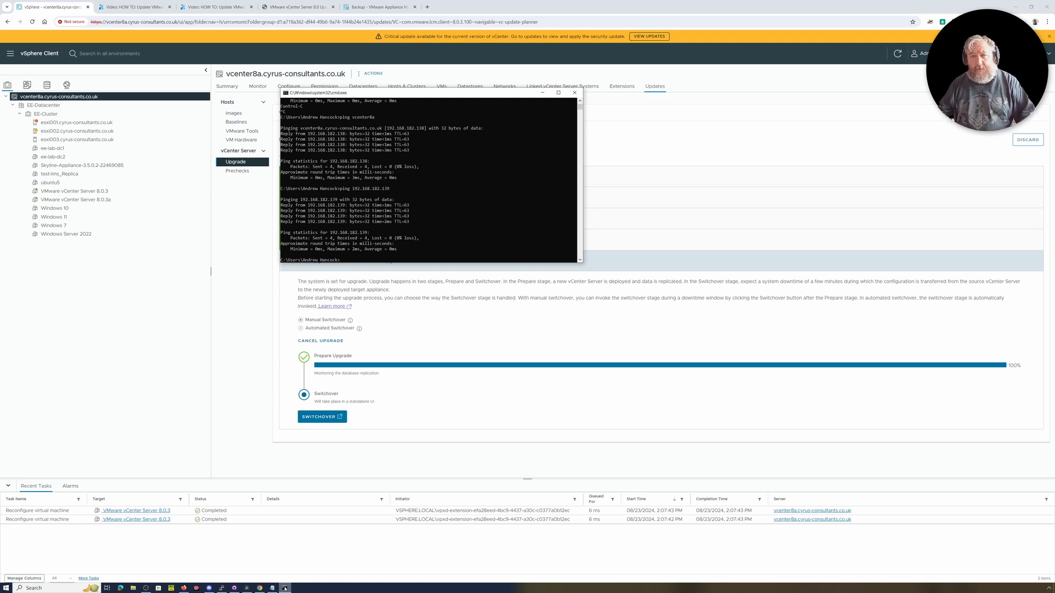
pyautogui.click(126, 9)
pyautogui.click(126, 9)
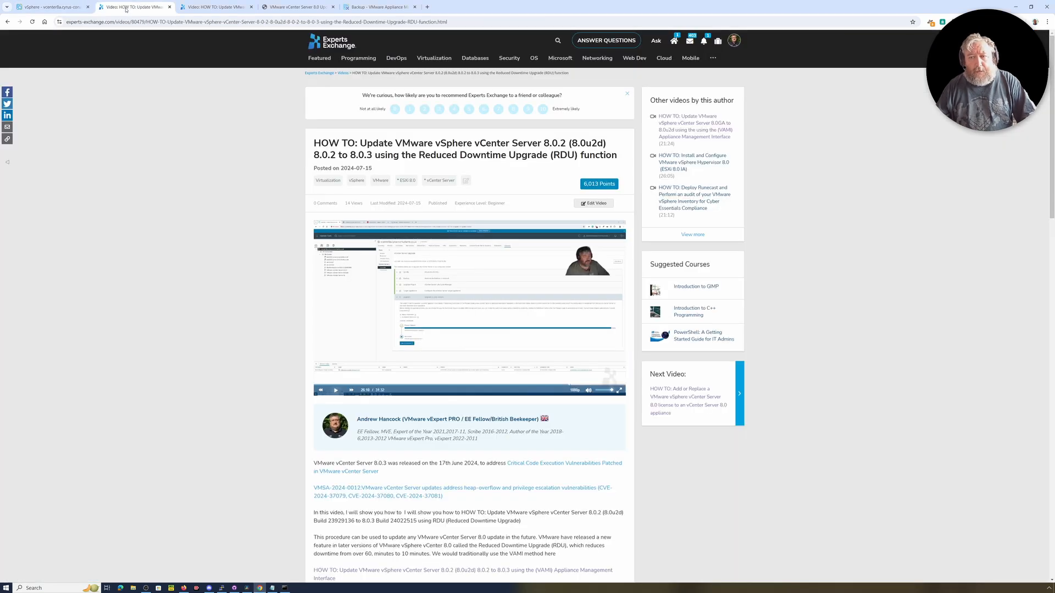
pyautogui.click(209, 11)
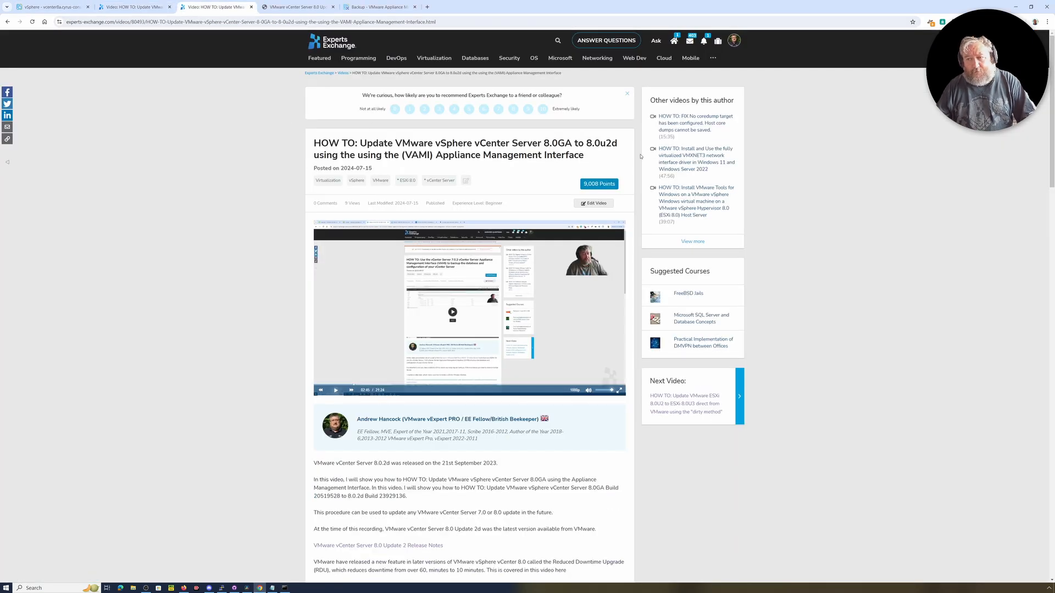
pyautogui.click(305, 10)
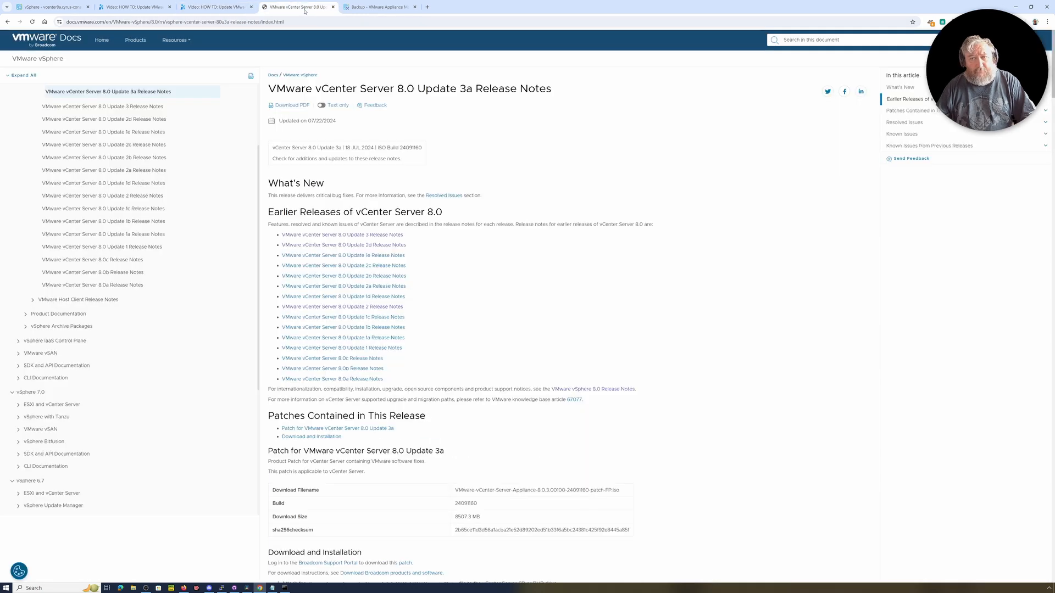
# Check the available updates in vCenter Server Management and return to the vCenter Server upgrade page.
pyautogui.click(385, 9)
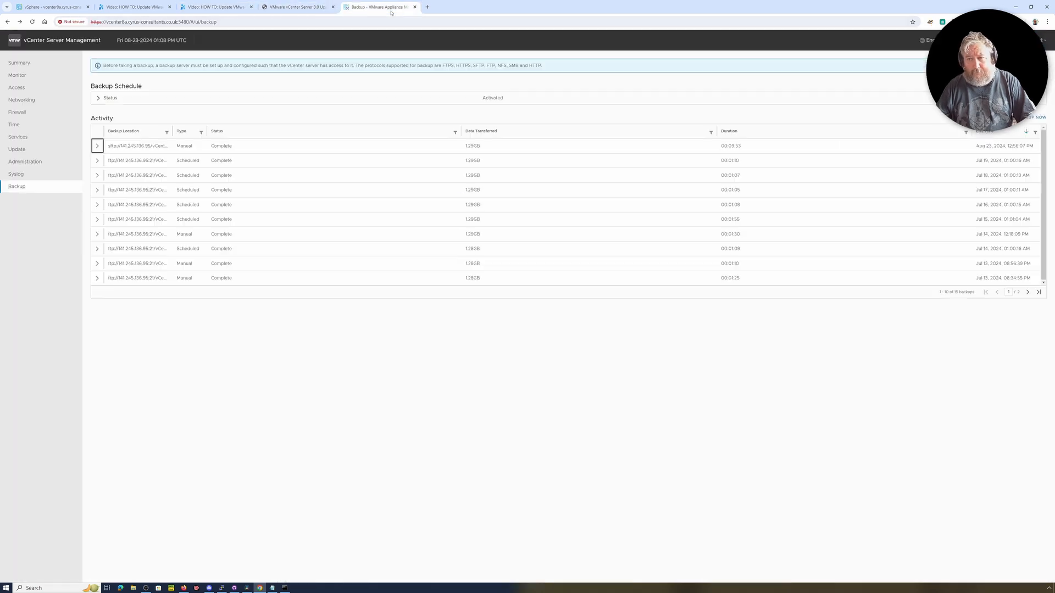
pyautogui.click(23, 151)
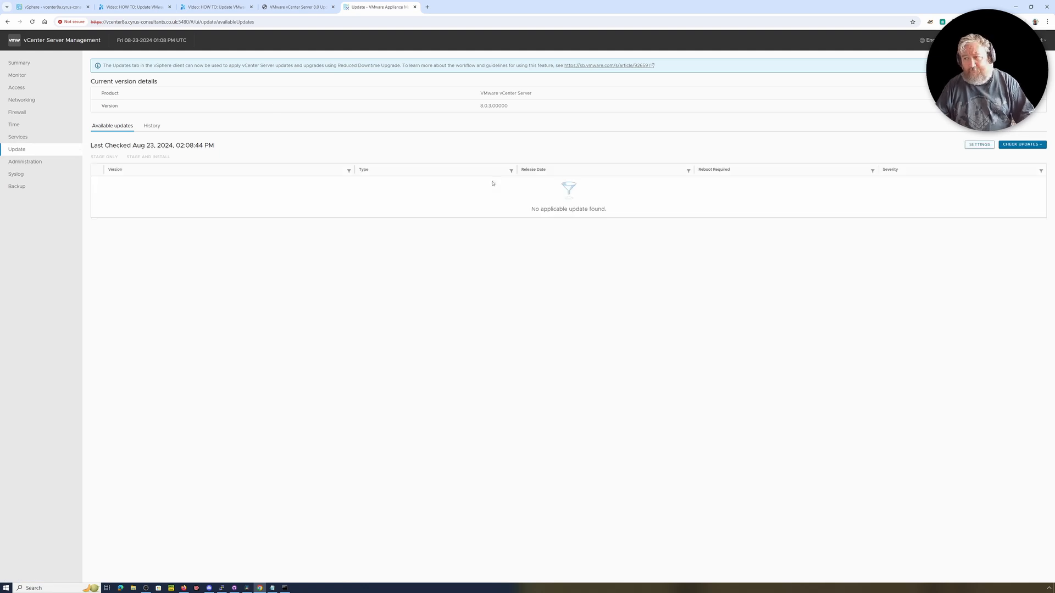
pyautogui.click(64, 7)
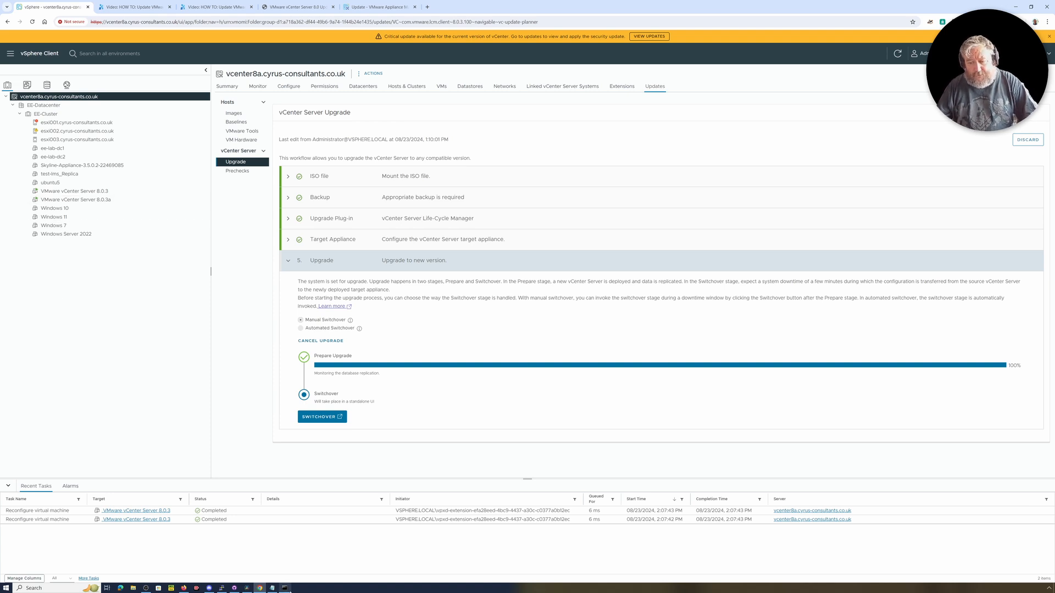
# Ping 192.168.182.139 and 192.168.182.138 from the command prompt, and return to the vCenter Server upgrade page.
pyautogui.click(289, 589)
pyautogui.press('Up')
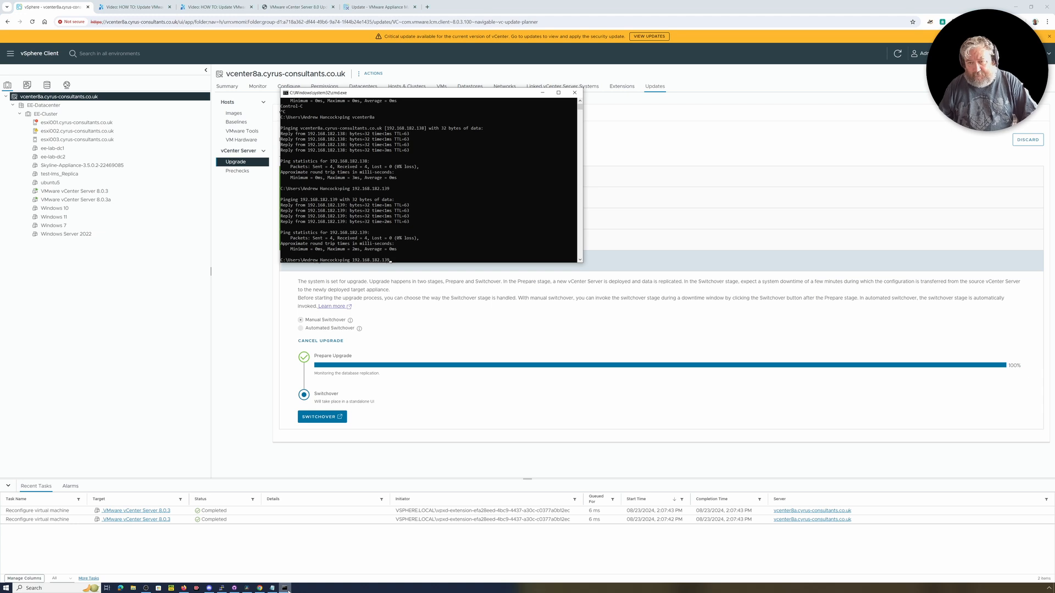
pyautogui.press('Return')
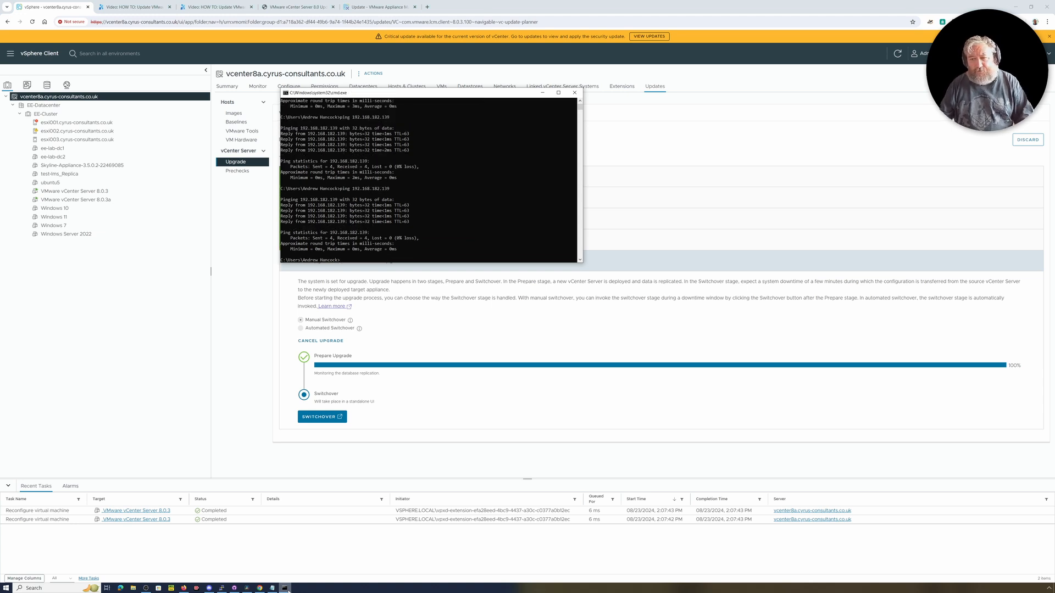
pyautogui.press('Up')
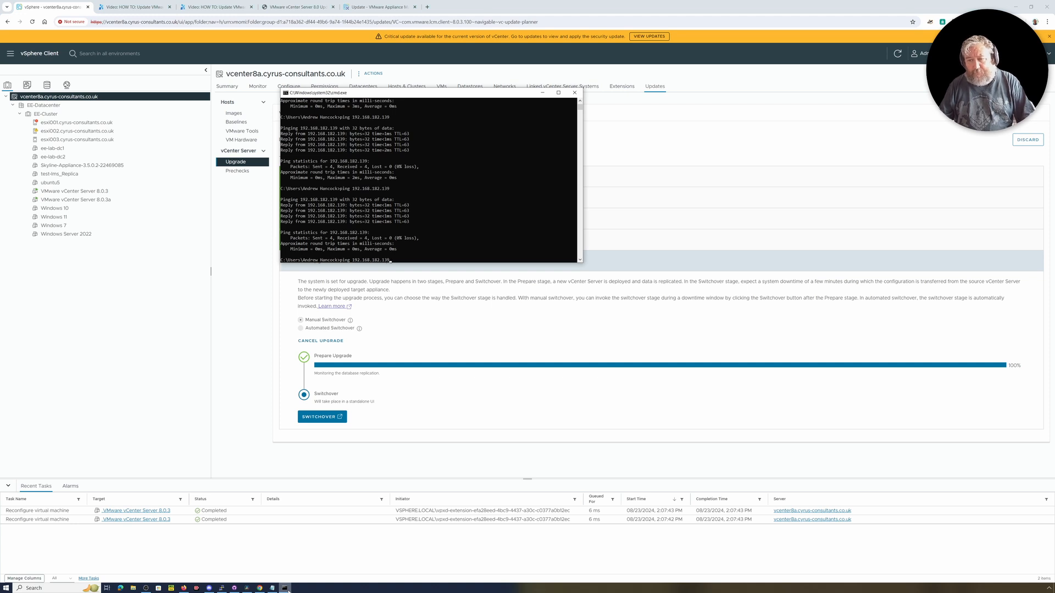
pyautogui.write('8')
pyautogui.press('Return')
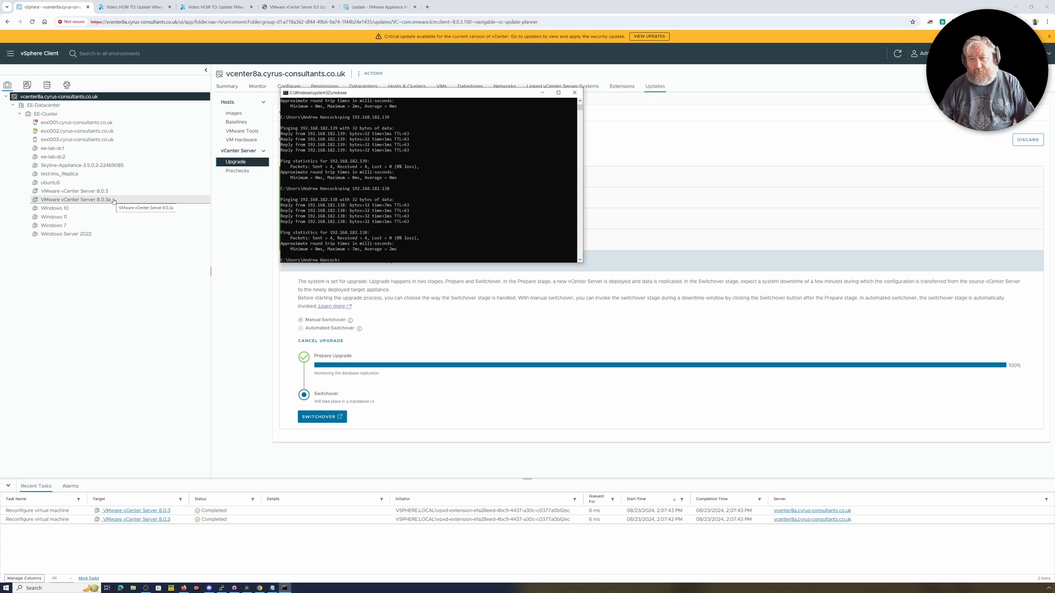
pyautogui.click(546, 94)
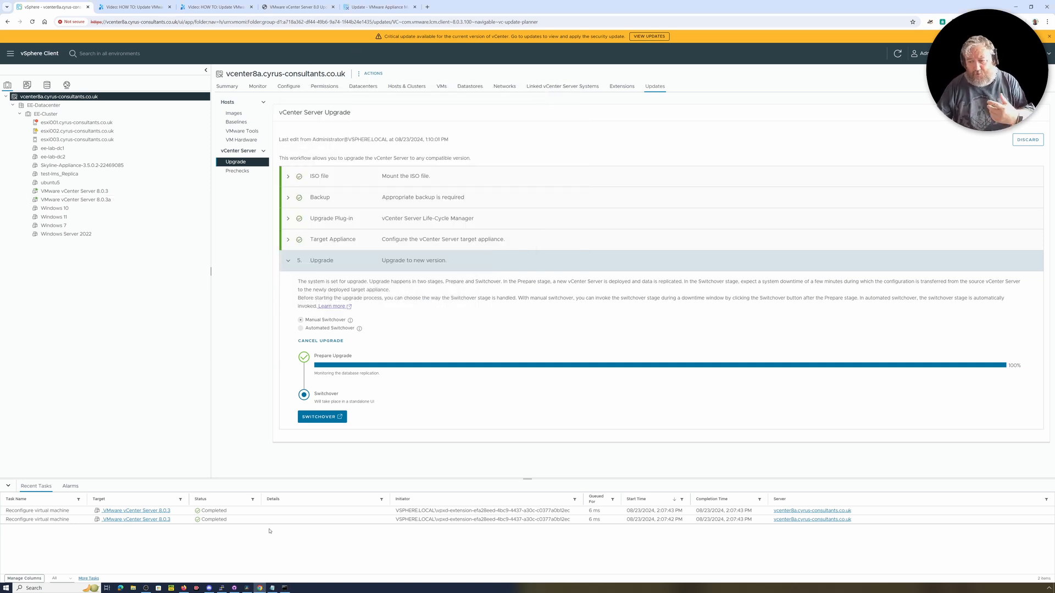
# Run the switchover to the upgraded vCenter Server and launch the vSphere Client once it completes.
pyautogui.click(326, 421)
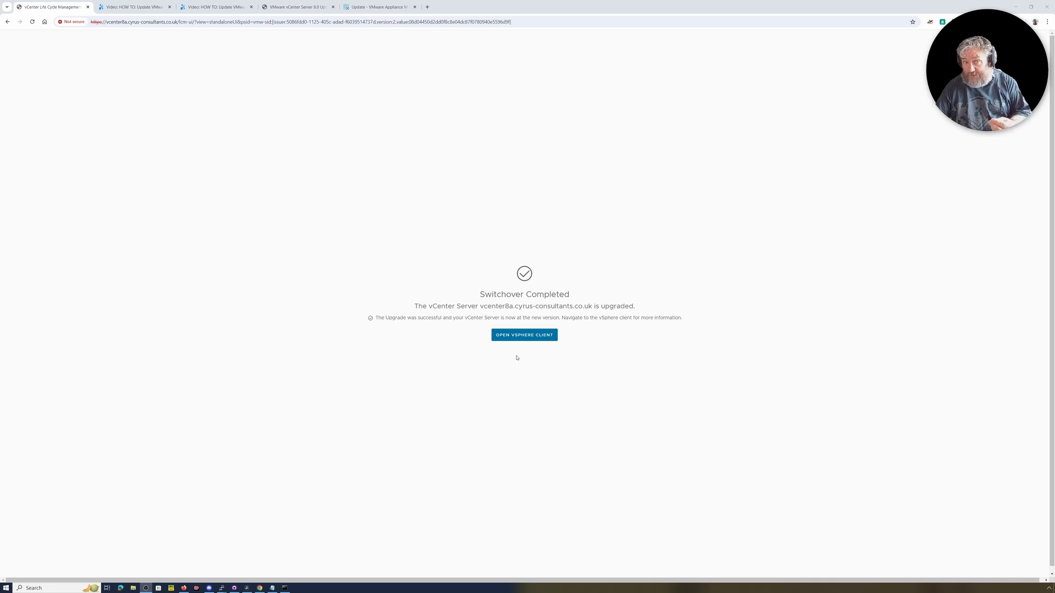
pyautogui.click(524, 336)
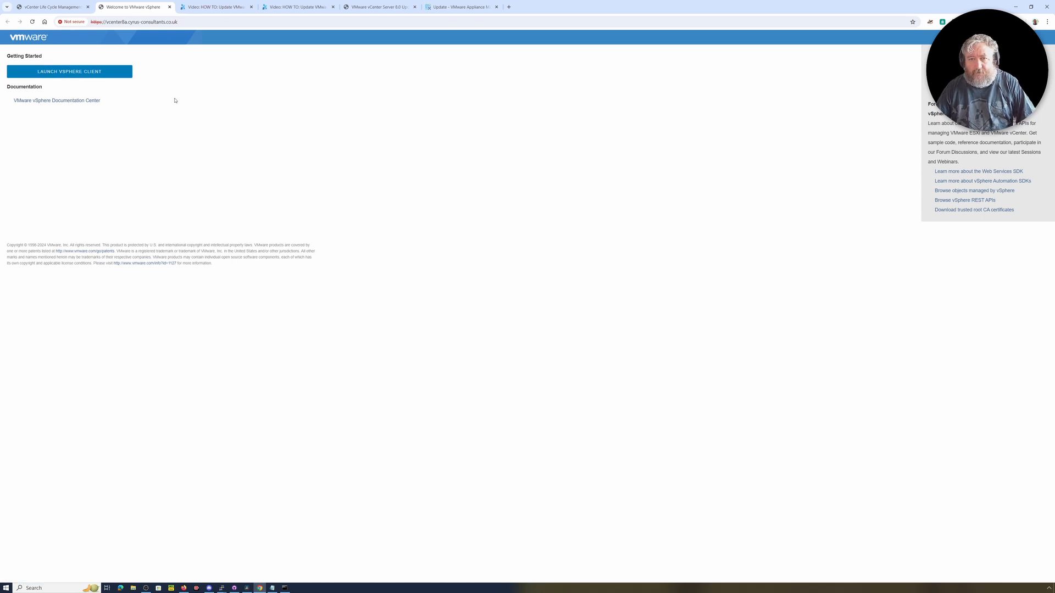
pyautogui.click(105, 77)
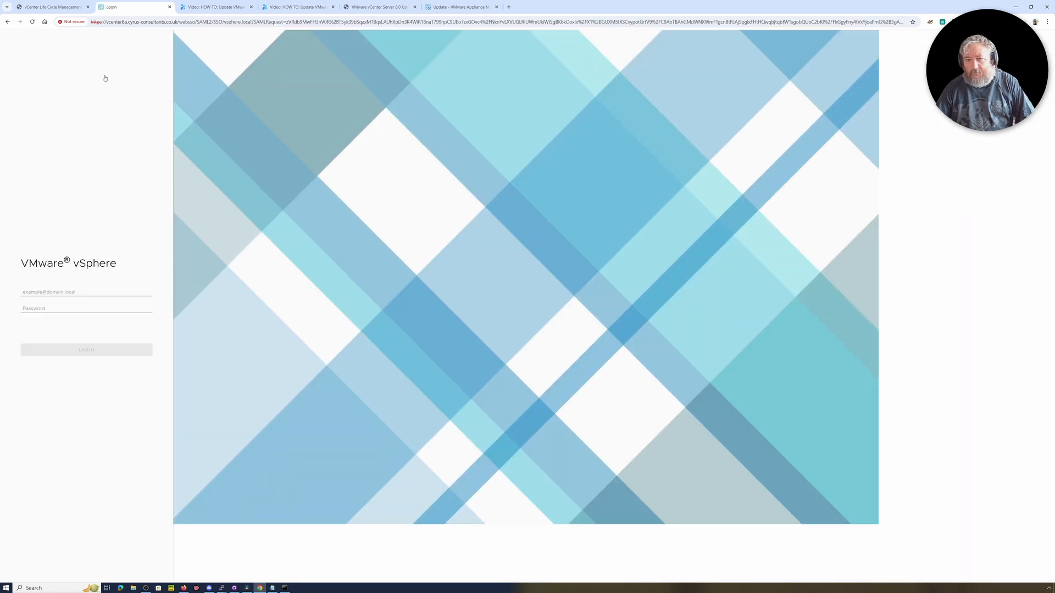
# Fill in the saved vCenter administrator username and password, and log in to the vSphere Client.
pyautogui.click(58, 294)
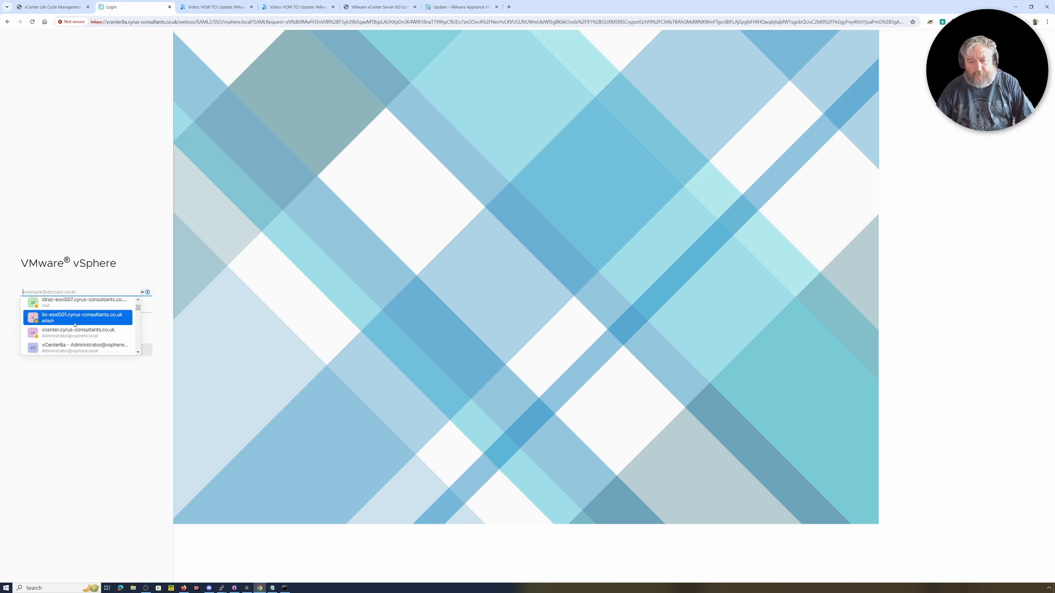
pyautogui.scroll(-1, 74, 322)
pyautogui.click(82, 317)
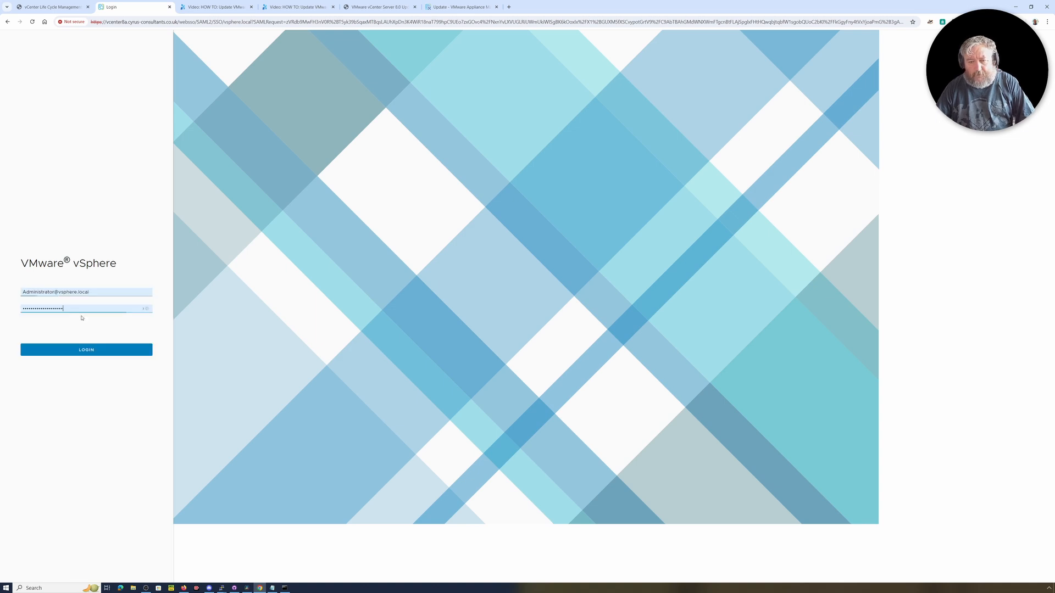
pyautogui.click(86, 352)
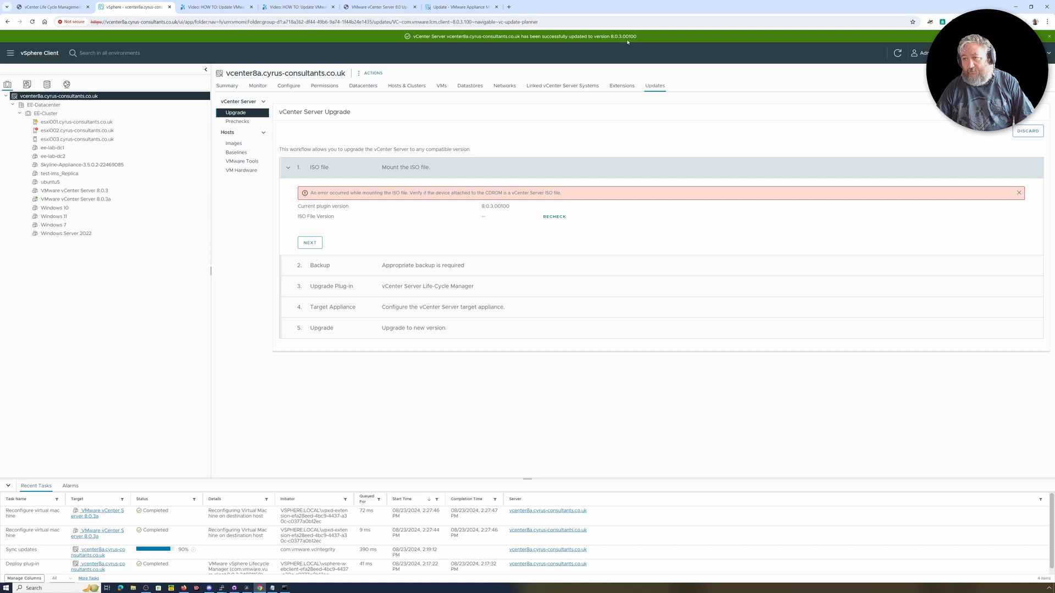
# Check the upgraded vCenter Server's version and build in its summary, and open the summary of host esxi001.
pyautogui.click(104, 200)
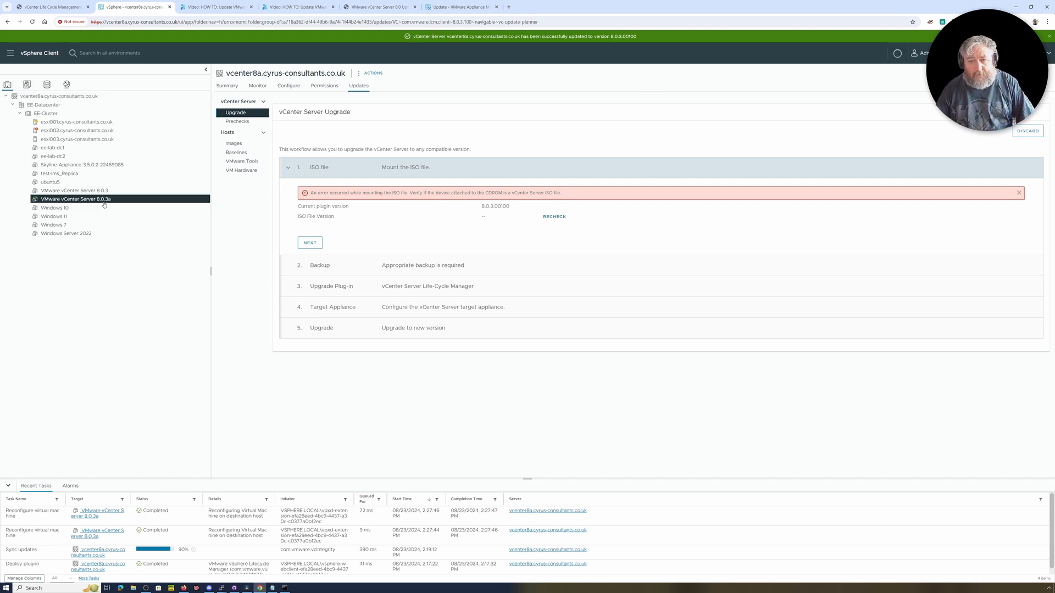
pyautogui.click(91, 97)
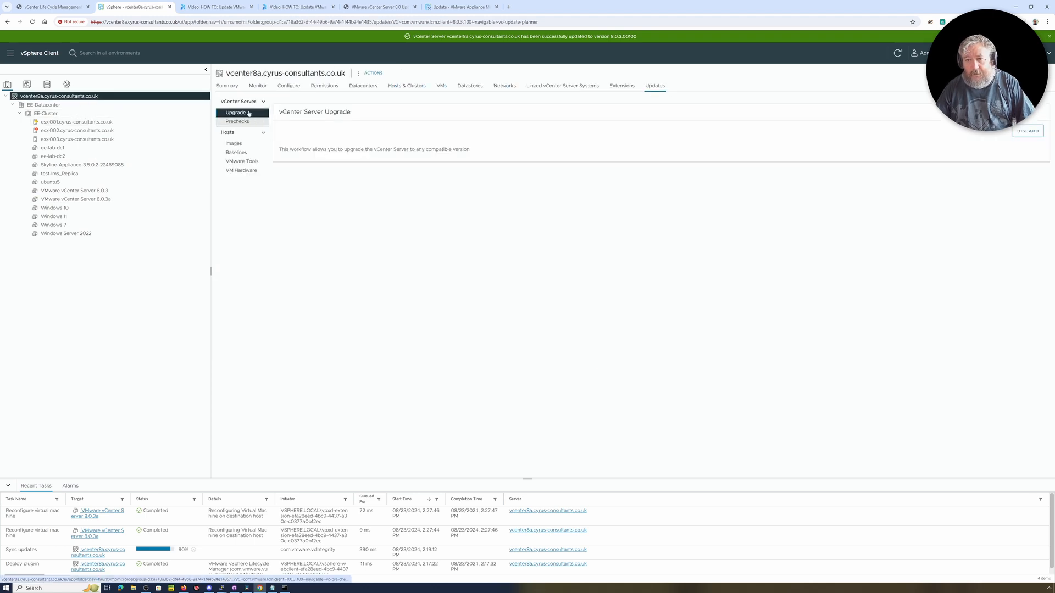
pyautogui.click(227, 86)
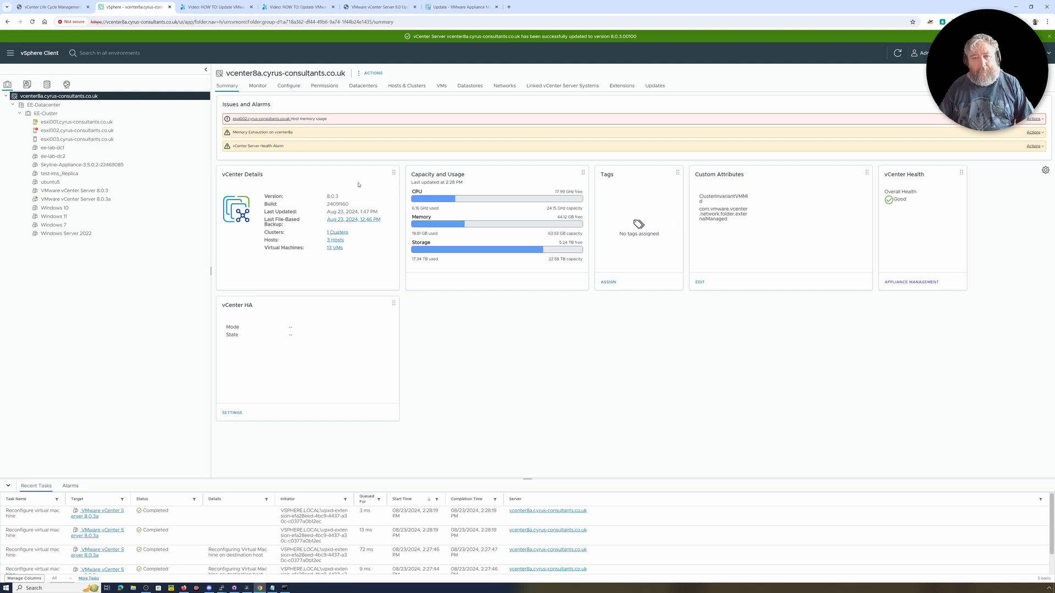
pyautogui.click(75, 122)
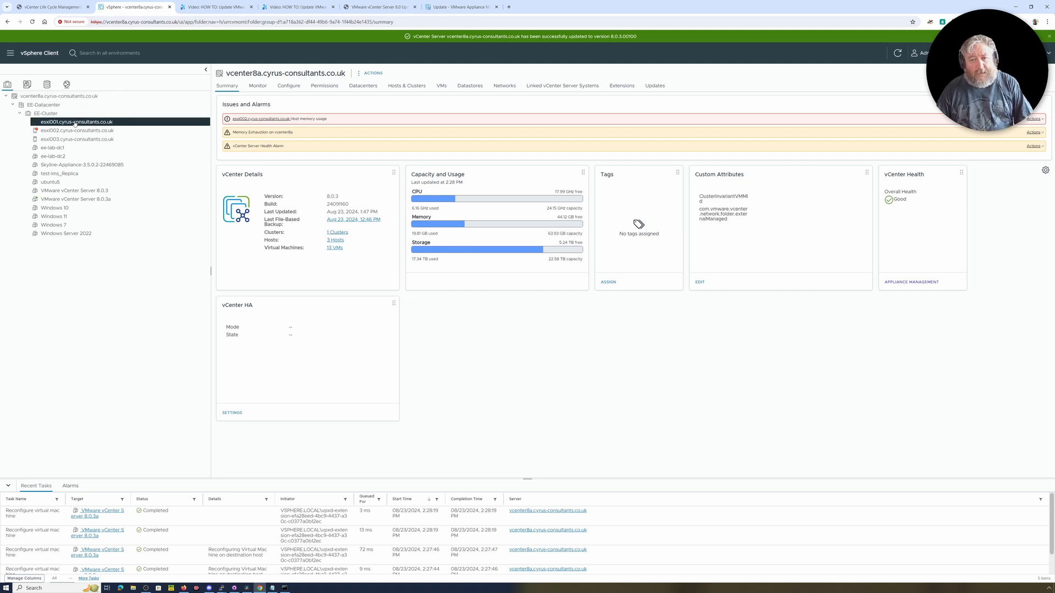
pyautogui.click(232, 91)
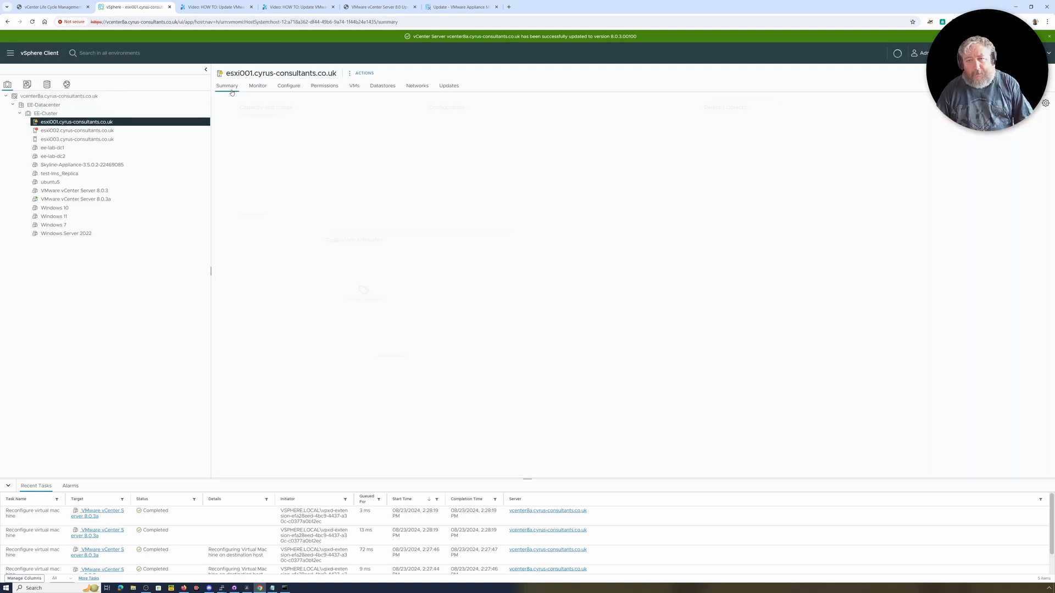